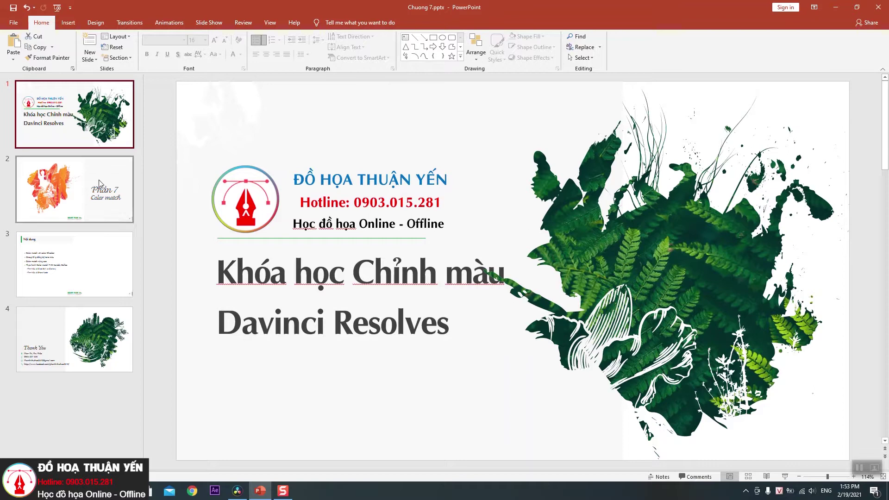
Step: Page through the PowerPoint slides to the Nội dung outline, then switch to DaVinci Resolve
{"action": "left_click", "coordinate": [99, 206]}
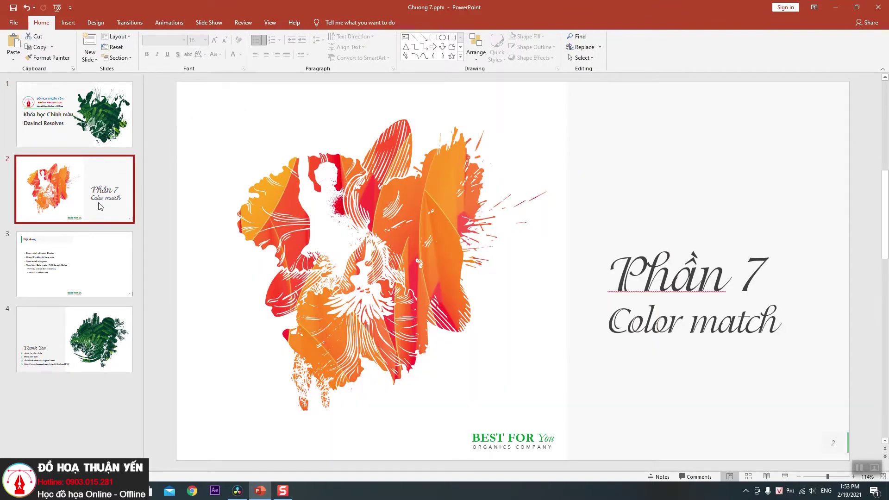
{"action": "left_click", "coordinate": [70, 261]}
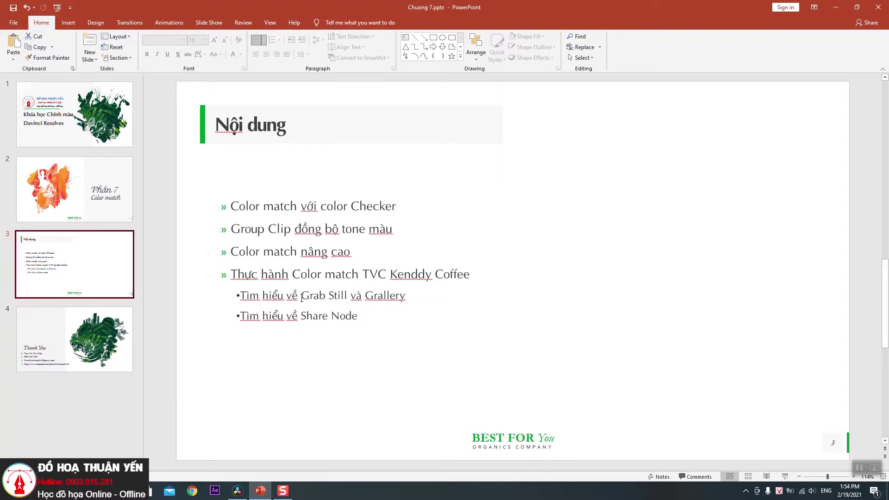
{"action": "left_click", "coordinate": [237, 491]}
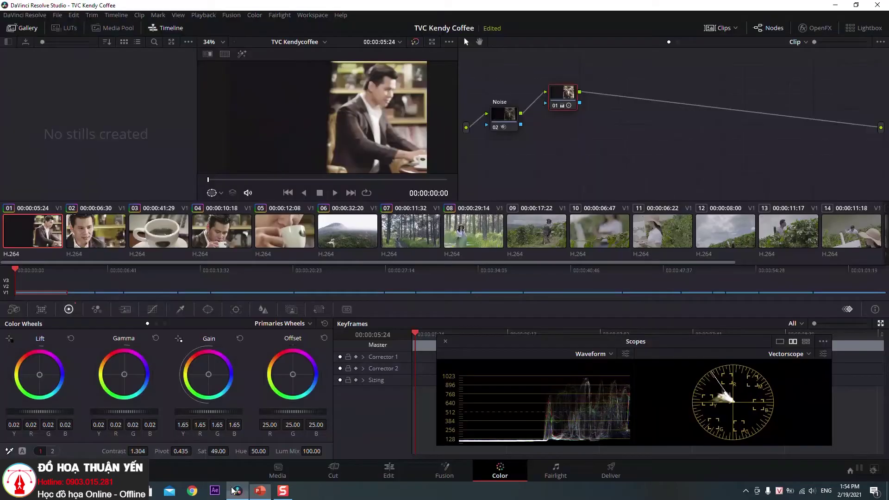
Step: Hide and restore the stills gallery, browse clips 03 and 02, then load clip 11
{"action": "left_click", "coordinate": [24, 29]}
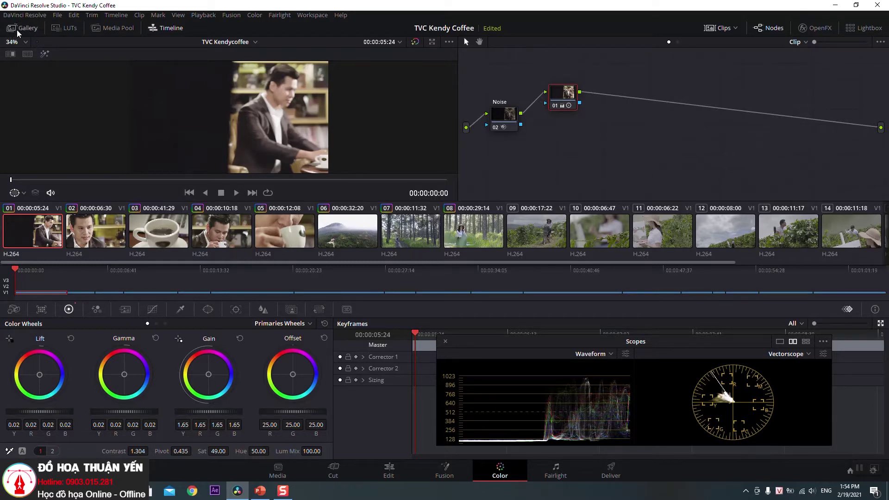
{"action": "left_click", "coordinate": [28, 32]}
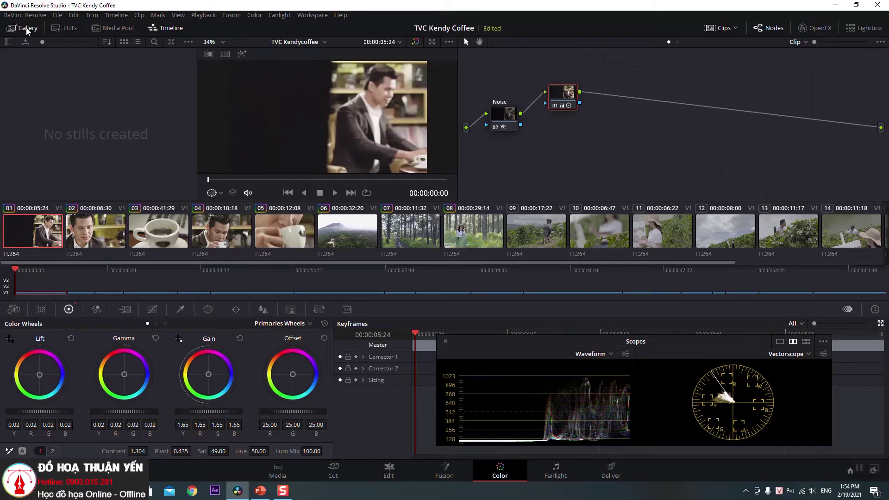
{"action": "left_click", "coordinate": [98, 231]}
{"action": "key", "text": "Down"}
{"action": "left_click", "coordinate": [100, 233]}
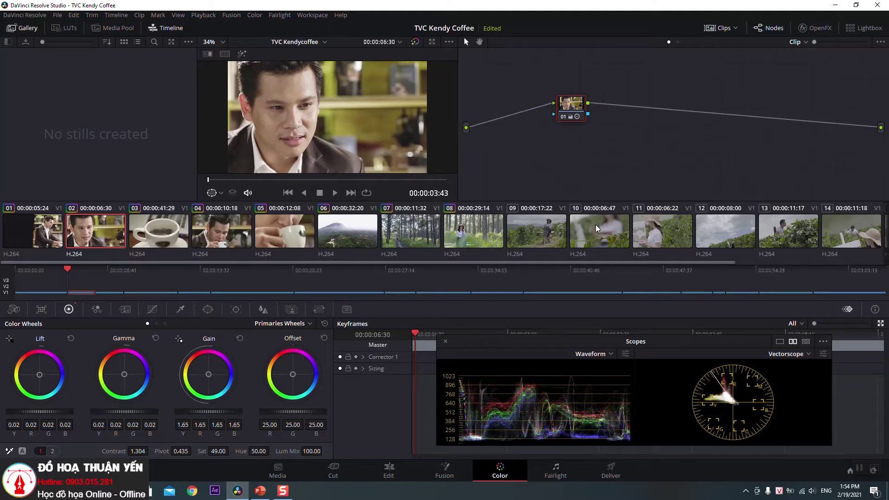
{"action": "left_click", "coordinate": [650, 239]}
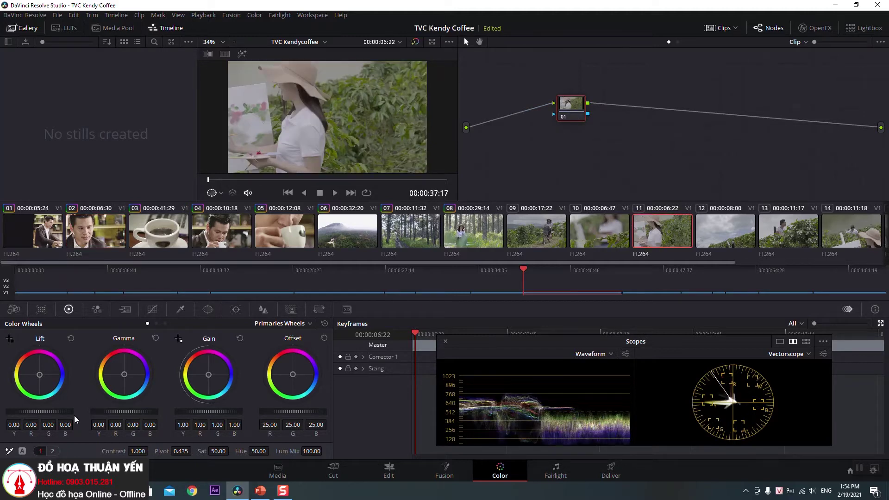
Step: Slightly lower lift, raise gain and lower gamma on clip 11's node 01
{"action": "left_click_drag", "start_coordinate": [44, 412], "coordinate": [37, 412]}
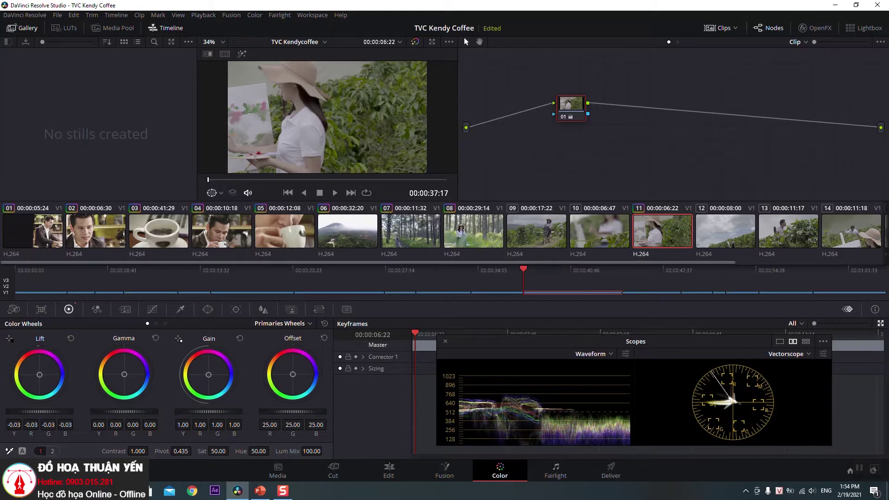
{"action": "left_click_drag", "start_coordinate": [209, 412], "coordinate": [227, 412]}
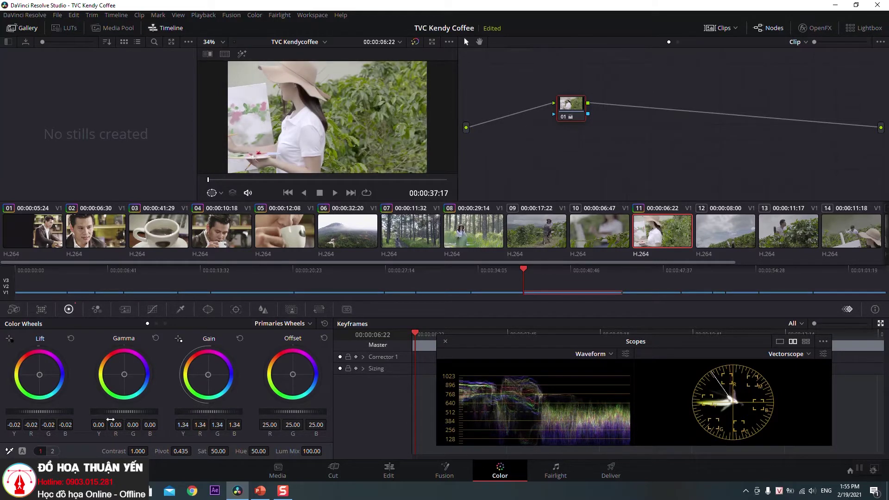
{"action": "left_click_drag", "start_coordinate": [125, 416], "coordinate": [118, 416]}
{"action": "left_click_drag", "start_coordinate": [570, 104], "coordinate": [558, 104]}
Step: Add serial node 02 with a Hue vs Hue shift of blues and Hue vs Sat boost on the flowers
{"action": "right_click", "coordinate": [558, 105]}
{"action": "mouse_move", "coordinate": [602, 148]}
{"action": "left_click", "coordinate": [655, 149]}
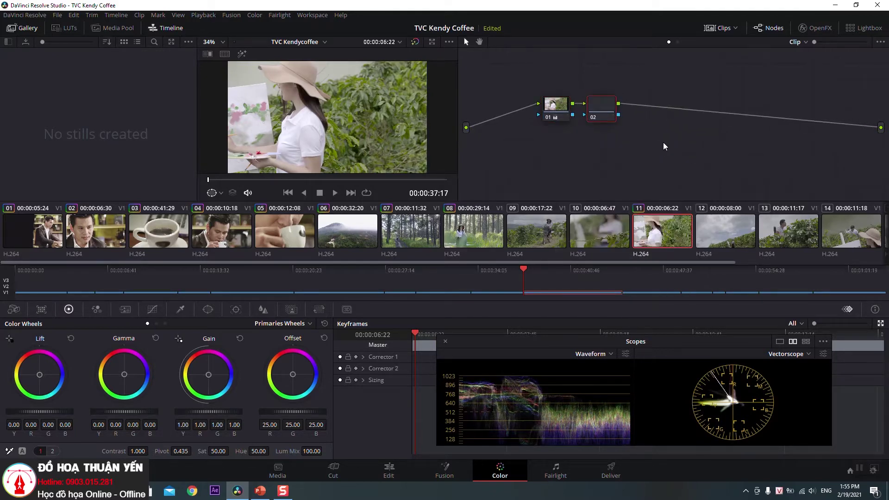
{"action": "left_click", "coordinate": [152, 309]}
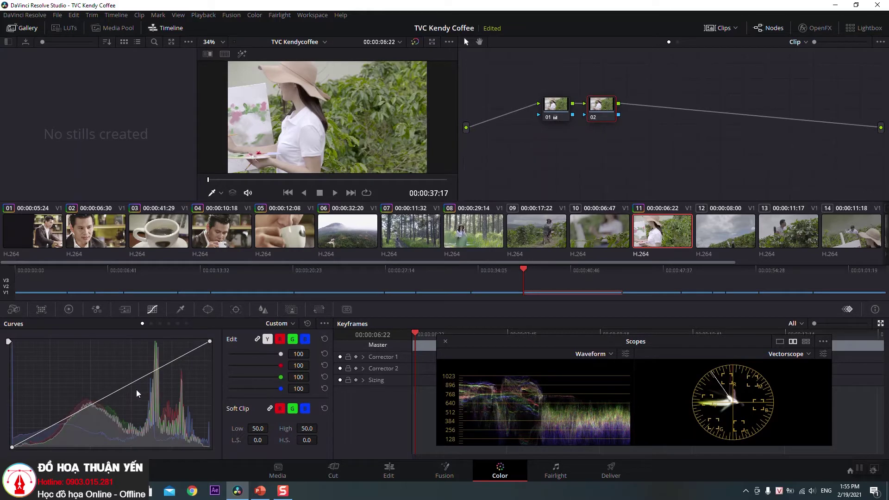
{"action": "left_click", "coordinate": [151, 323]}
{"action": "left_click", "coordinate": [307, 386]}
{"action": "left_click_drag", "start_coordinate": [307, 386], "coordinate": [308, 373]}
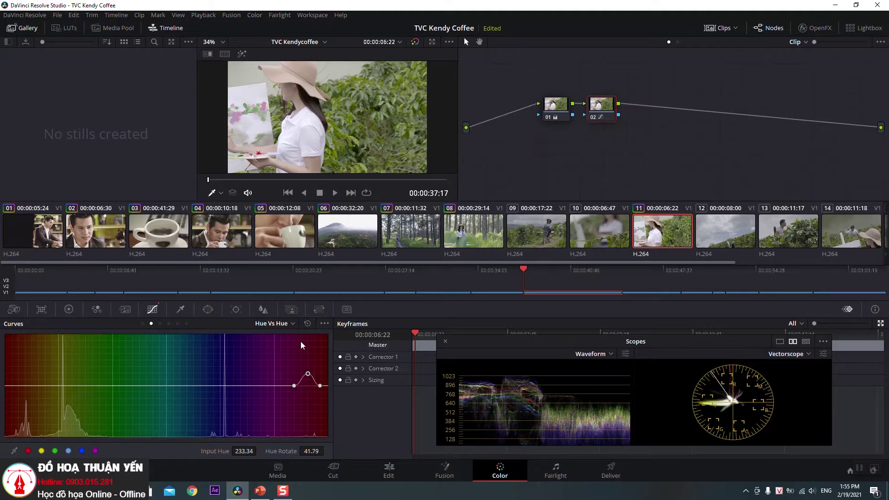
{"action": "left_click", "coordinate": [159, 324]}
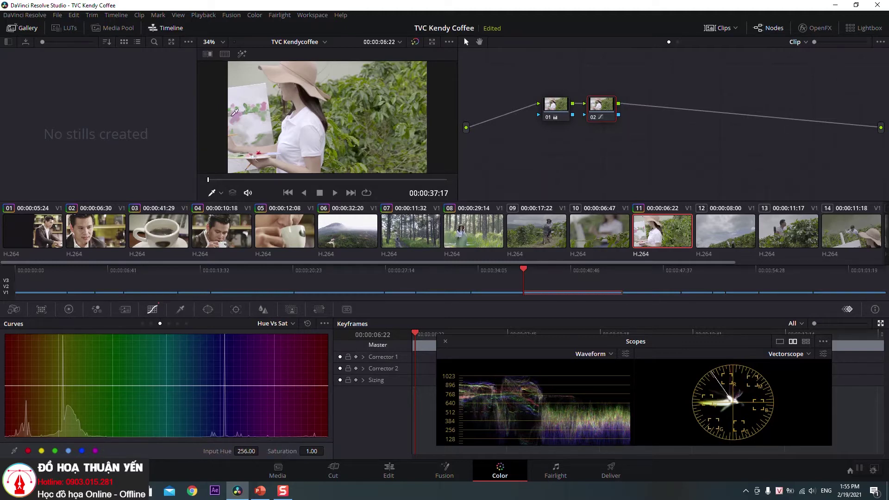
{"action": "left_click", "coordinate": [235, 112]}
{"action": "left_click_drag", "start_coordinate": [311, 387], "coordinate": [313, 352]}
Step: Add serial node 03 with a circle window and a Hue vs Sat saturation boost inside it
{"action": "right_click", "coordinate": [604, 107]}
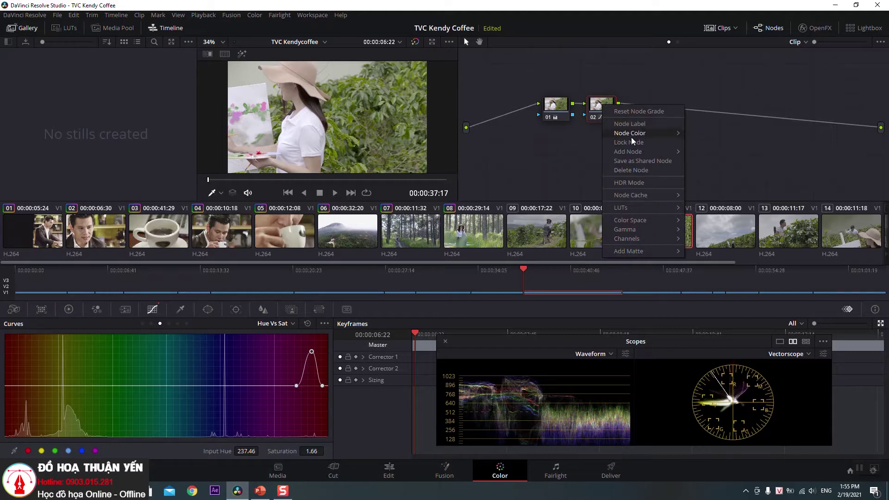
{"action": "mouse_move", "coordinate": [630, 152]}
{"action": "left_click", "coordinate": [705, 156]}
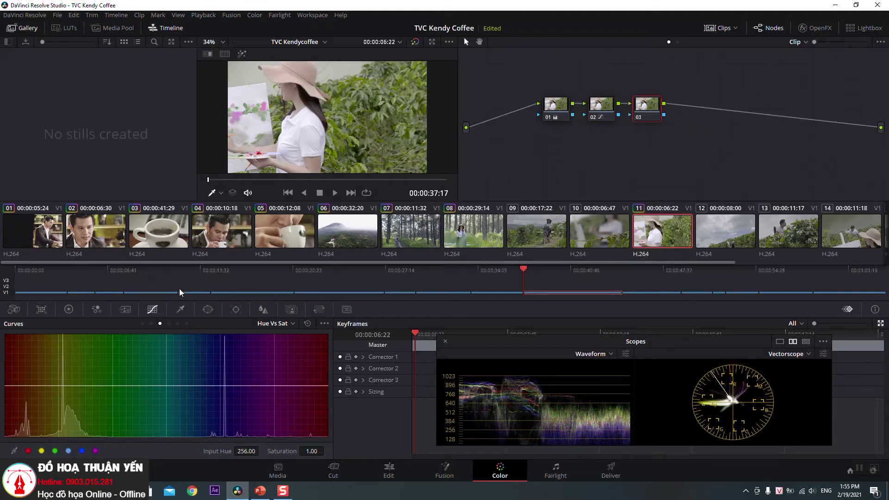
{"action": "left_click", "coordinate": [208, 310]}
{"action": "left_click", "coordinate": [21, 369]}
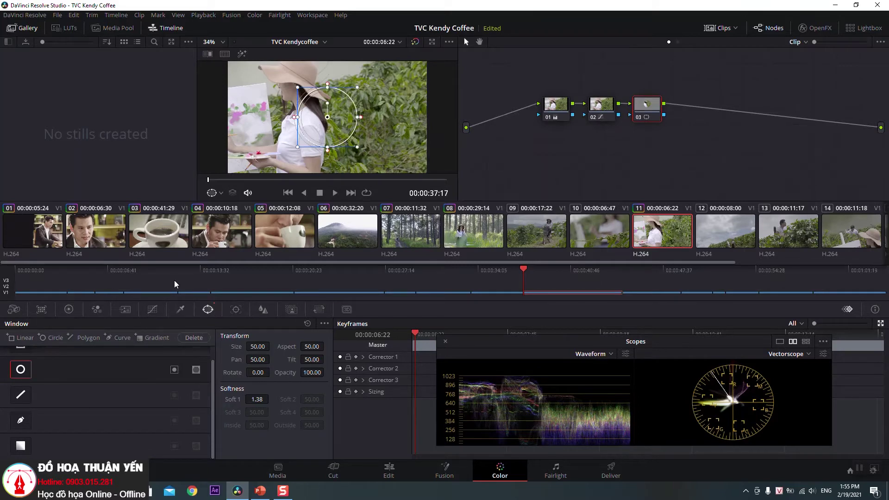
{"action": "left_click", "coordinate": [153, 309]}
{"action": "mouse_move", "coordinate": [58, 385]}
{"action": "left_mouse_down"}
{"action": "mouse_move", "coordinate": [61, 360]}
{"action": "mouse_move", "coordinate": [26, 434]}
{"action": "left_mouse_up"}
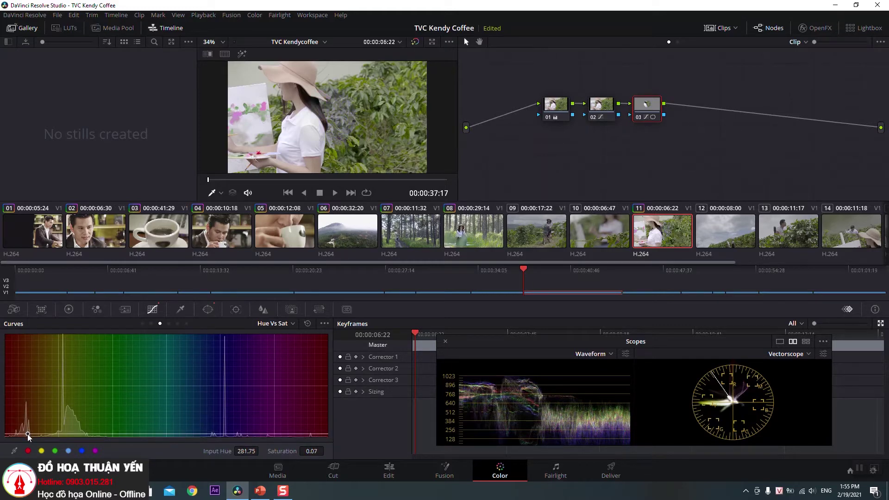
{"action": "mouse_move", "coordinate": [638, 109]}
{"action": "left_mouse_down"}
{"action": "mouse_move", "coordinate": [638, 99]}
{"action": "mouse_move", "coordinate": [612, 102]}
{"action": "left_mouse_up"}
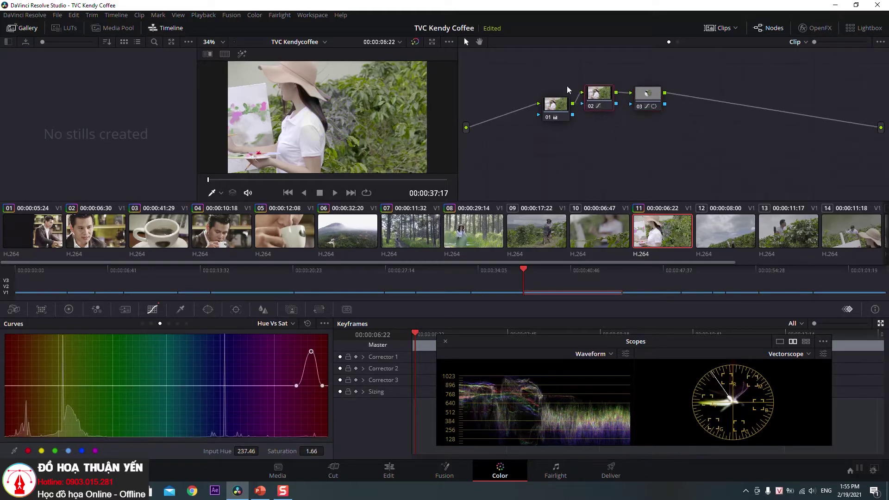
{"action": "left_click_drag", "start_coordinate": [528, 56], "coordinate": [685, 153]}
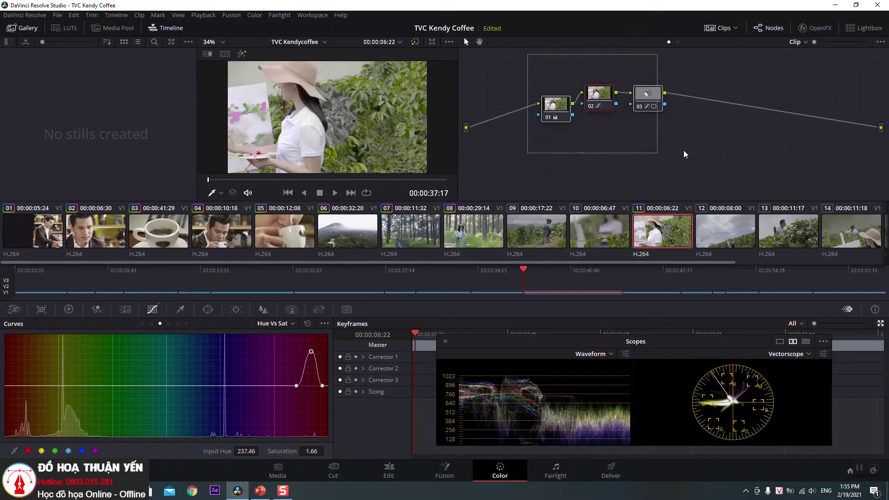
{"action": "left_click", "coordinate": [699, 241]}
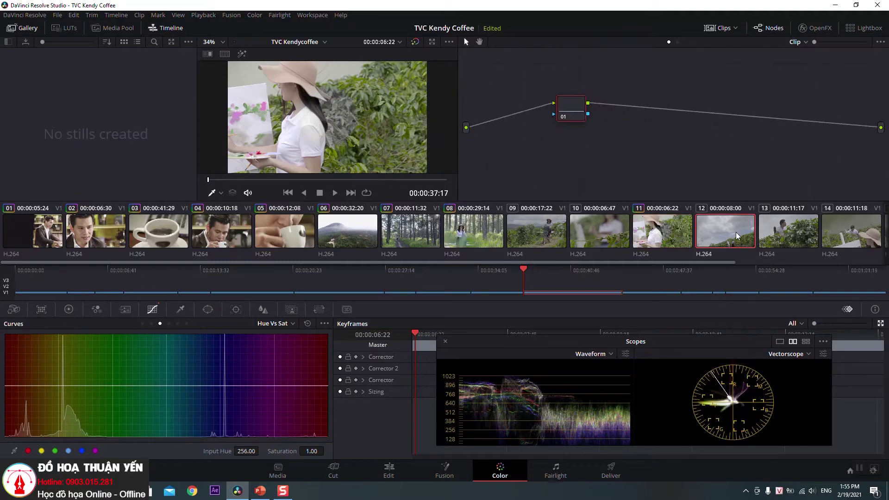
Step: Flip back and forth between clips 11 and 12 to compare their looks
{"action": "left_click", "coordinate": [679, 241]}
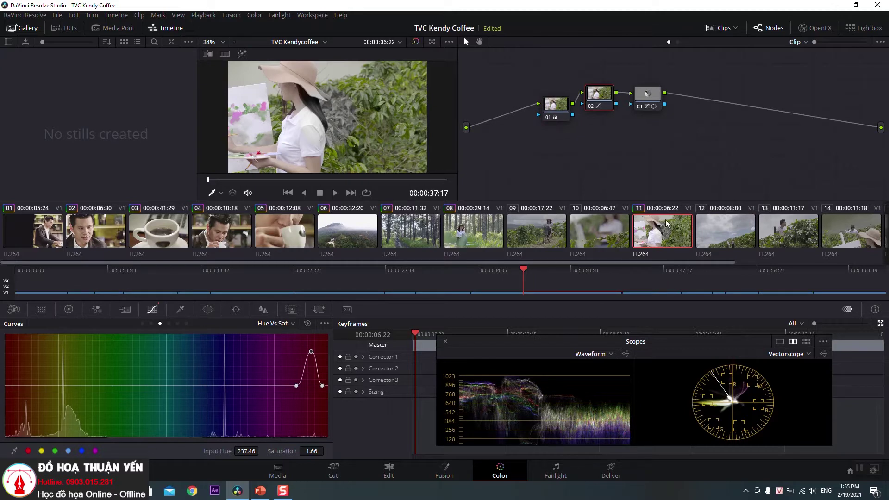
{"action": "left_click", "coordinate": [730, 235]}
{"action": "left_click", "coordinate": [681, 236]}
{"action": "left_click", "coordinate": [728, 234]}
{"action": "left_click", "coordinate": [681, 236]}
{"action": "left_click", "coordinate": [728, 234]}
{"action": "left_click", "coordinate": [681, 236]}
{"action": "left_click", "coordinate": [728, 234]}
{"action": "left_click", "coordinate": [676, 230]}
{"action": "left_click", "coordinate": [728, 234]}
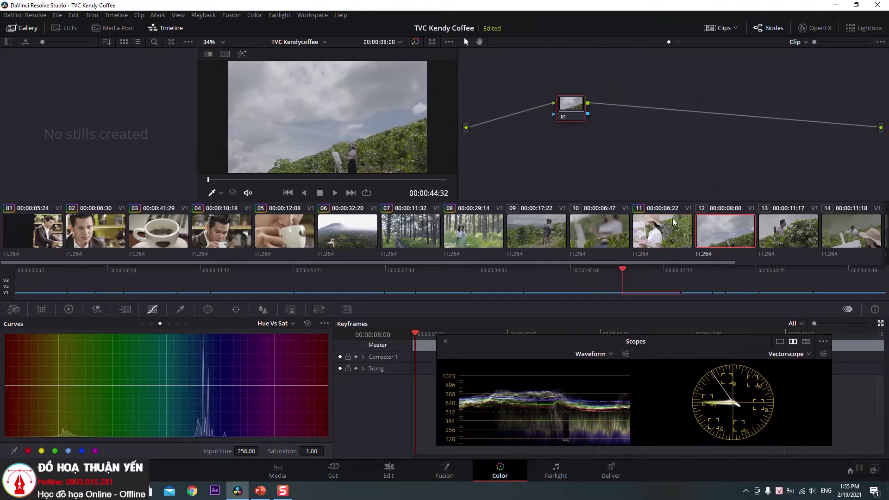
{"action": "left_click", "coordinate": [674, 221]}
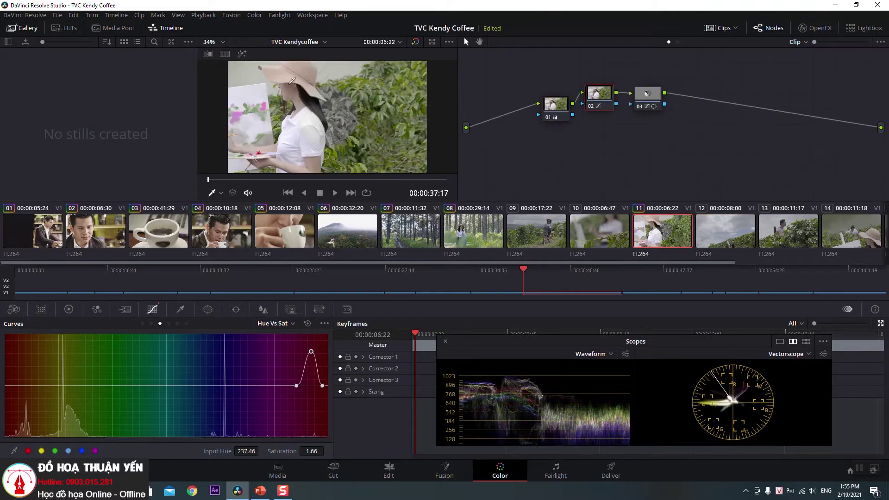
Step: Grab a still of clip 11's grade into the gallery, then bring up clip 12
{"action": "right_click", "coordinate": [308, 110]}
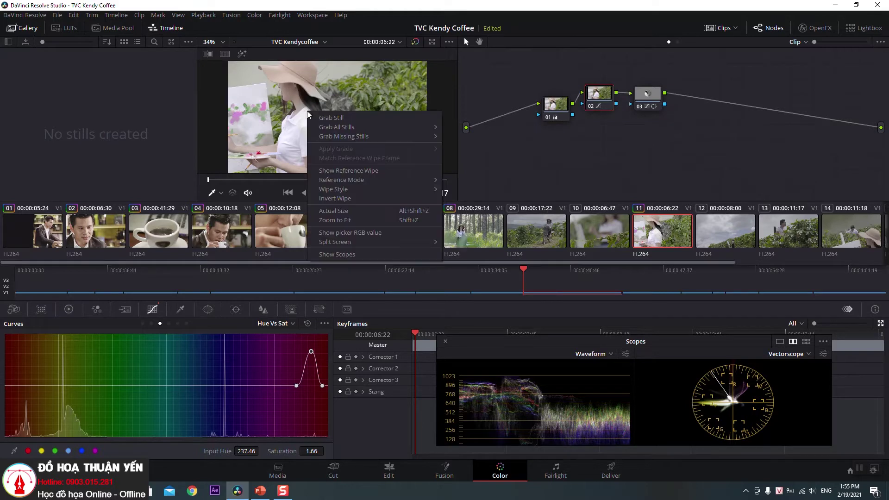
{"action": "left_click", "coordinate": [335, 119]}
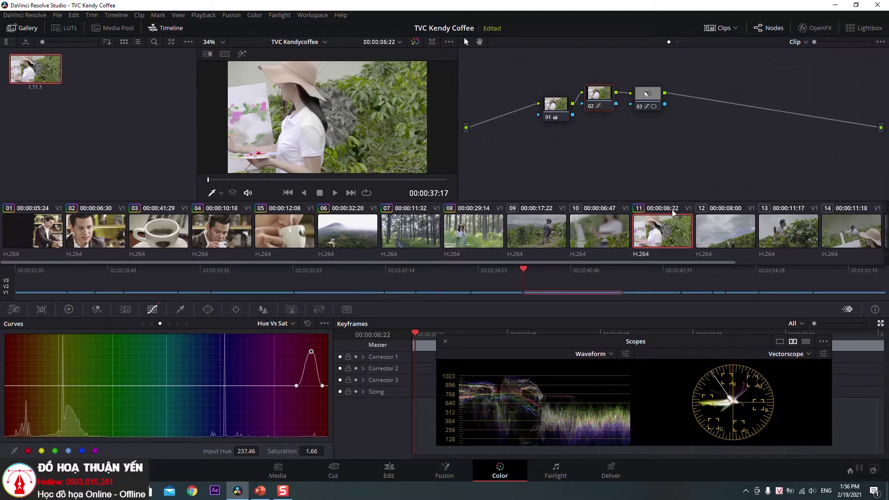
{"action": "left_click", "coordinate": [717, 227]}
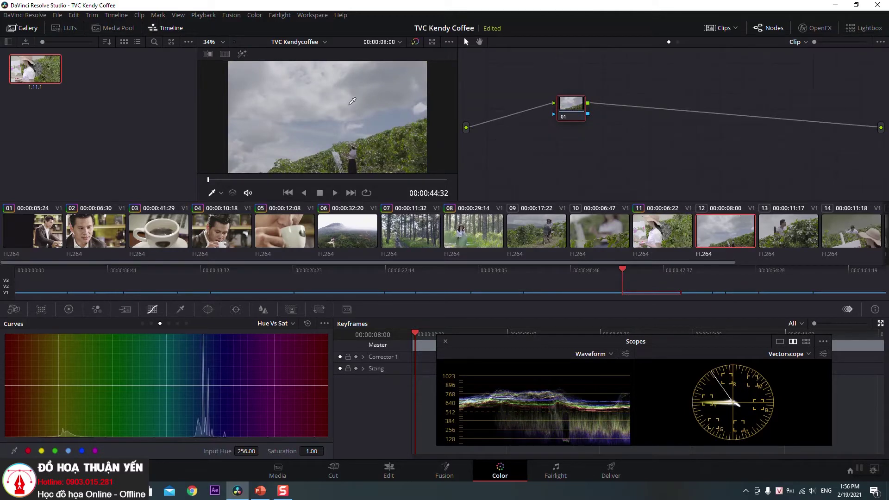
{"action": "right_click", "coordinate": [332, 109]}
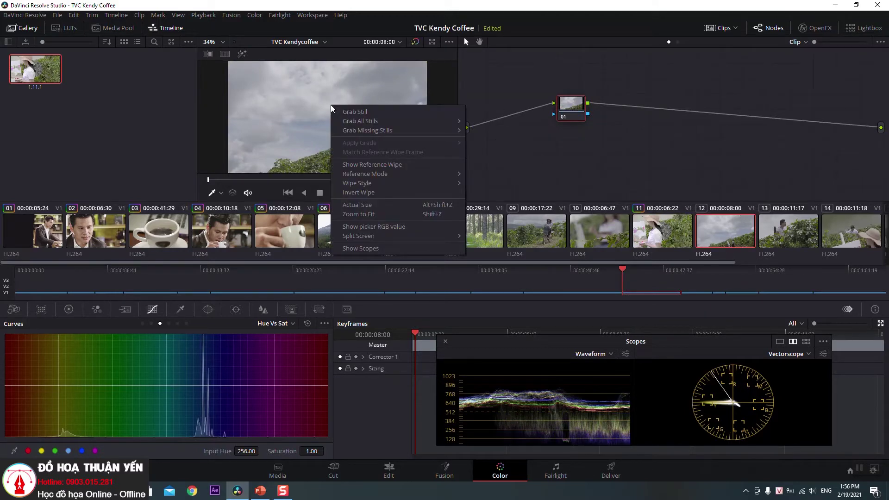
{"action": "key", "text": "Escape"}
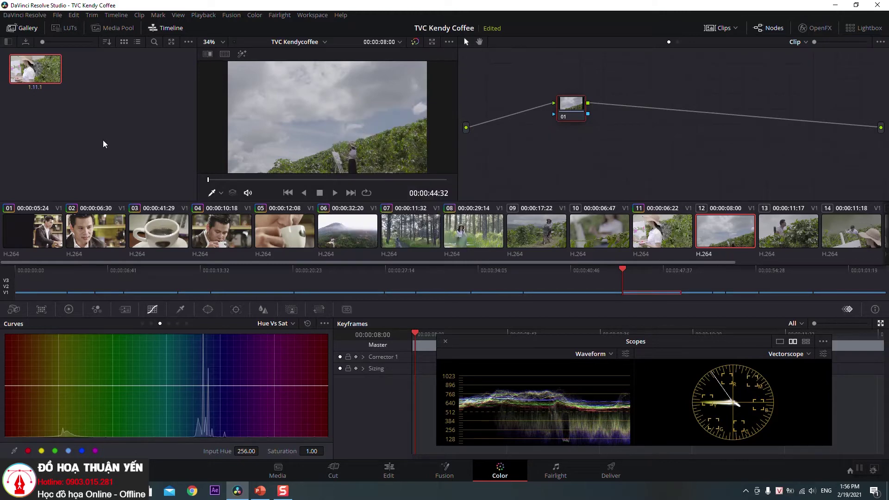
Step: Wipe-compare still 1.1.1 against clip 12, sliding the split line across the frame
{"action": "right_click", "coordinate": [43, 73]}
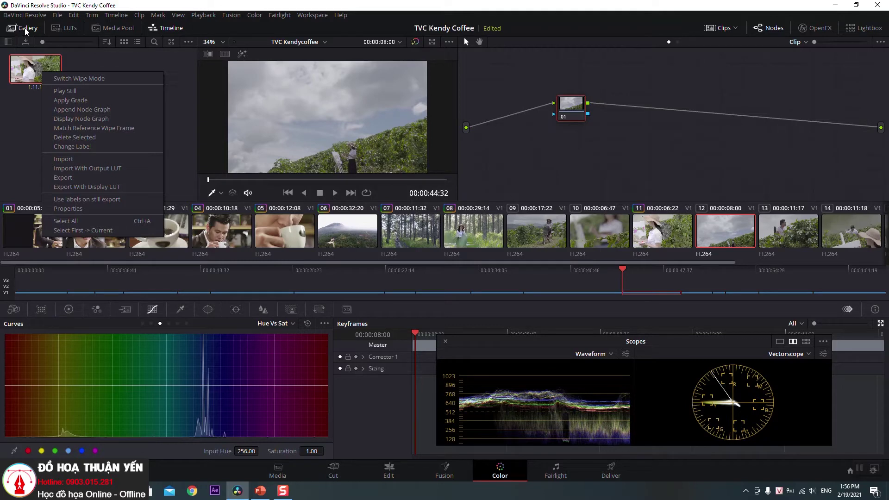
{"action": "left_click", "coordinate": [61, 91]}
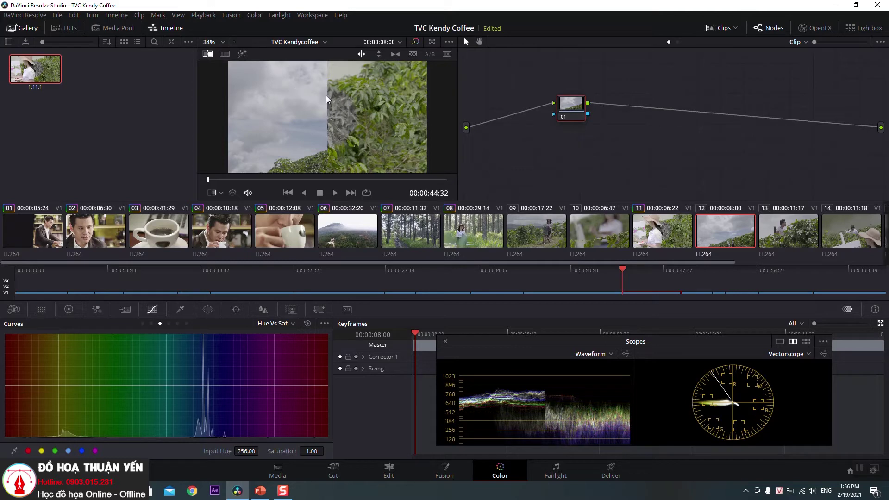
{"action": "left_click_drag", "start_coordinate": [329, 99], "coordinate": [307, 95]}
{"action": "mouse_move", "coordinate": [234, 97]}
{"action": "left_mouse_down"}
{"action": "mouse_move", "coordinate": [339, 119]}
{"action": "mouse_move", "coordinate": [230, 123]}
{"action": "mouse_move", "coordinate": [425, 141]}
{"action": "left_mouse_up"}
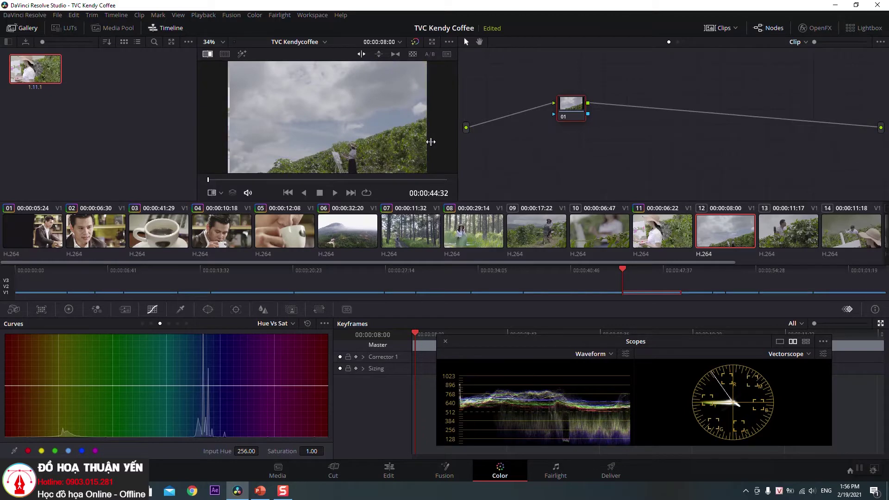
{"action": "mouse_move", "coordinate": [425, 141]}
{"action": "left_mouse_down"}
{"action": "mouse_move", "coordinate": [268, 133]}
{"action": "mouse_move", "coordinate": [570, 159]}
{"action": "mouse_move", "coordinate": [360, 140]}
{"action": "left_mouse_up"}
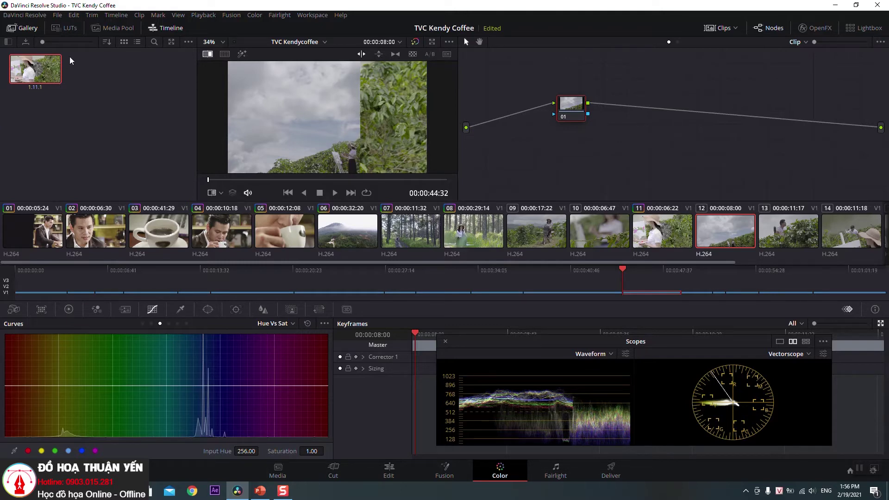
Step: Turn off Show Reference Wipe in the viewer so only clip 12 shows
{"action": "right_click", "coordinate": [321, 120]}
{"action": "left_click", "coordinate": [348, 95]}
{"action": "right_click", "coordinate": [324, 115]}
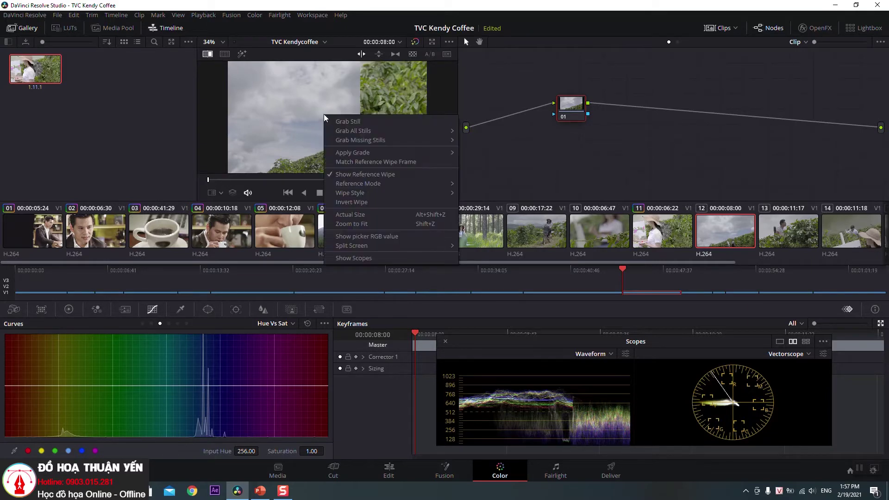
{"action": "mouse_move", "coordinate": [338, 182]}
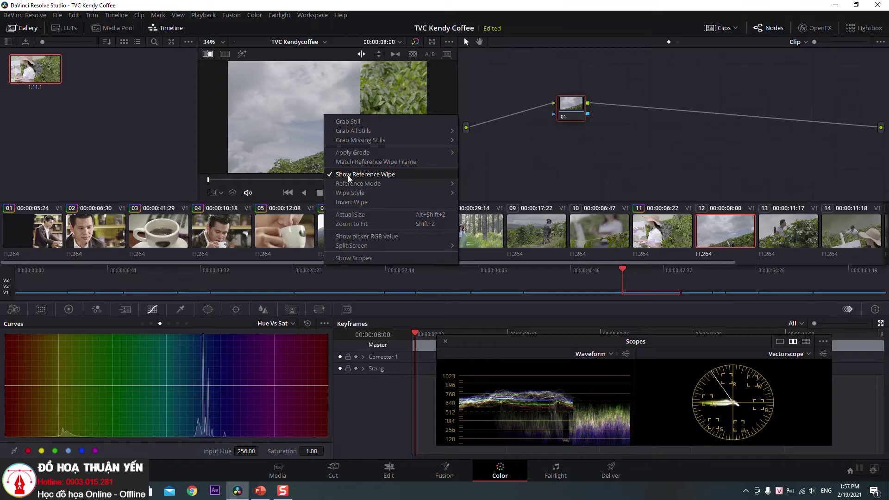
{"action": "left_click", "coordinate": [349, 175]}
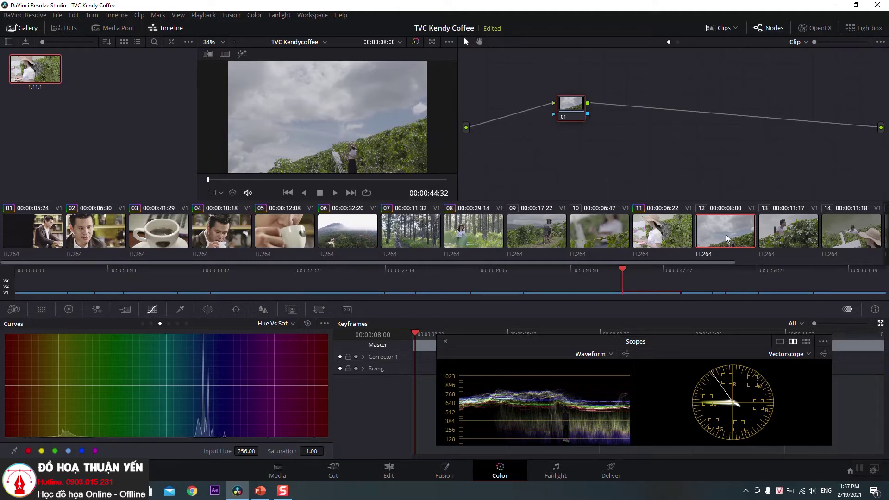
{"action": "right_click", "coordinate": [36, 73]}
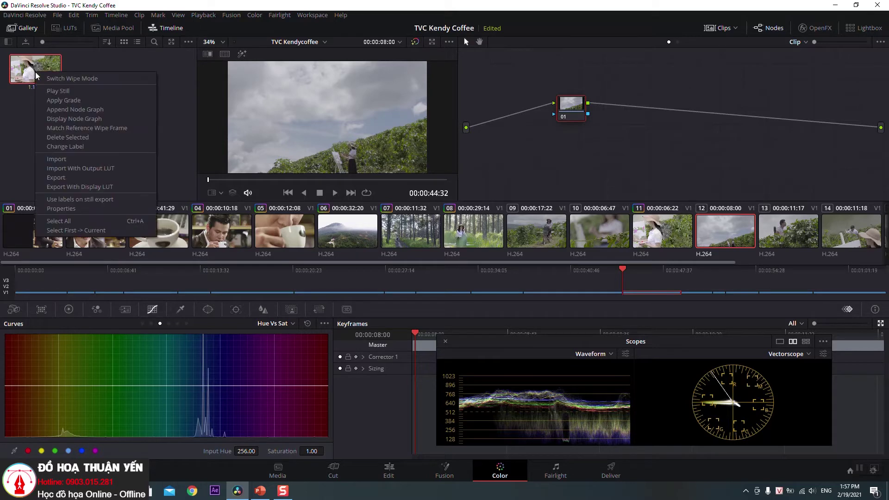
{"action": "left_click", "coordinate": [76, 102]}
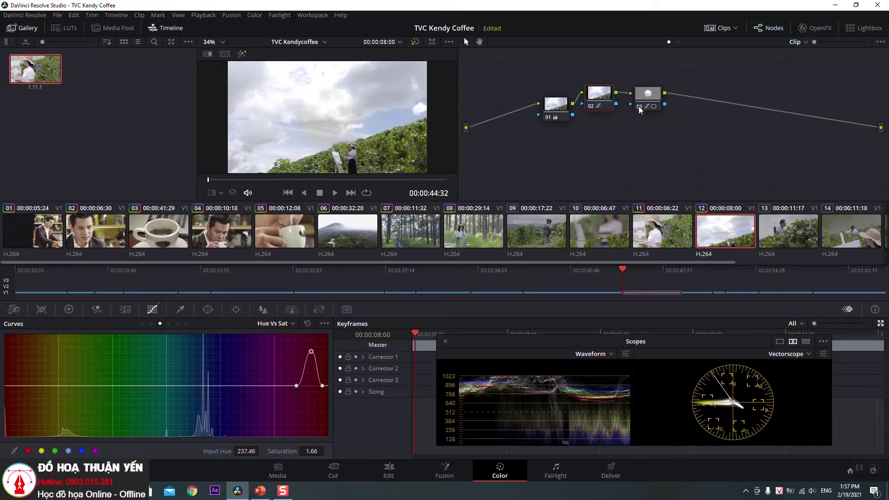
{"action": "left_click_drag", "start_coordinate": [639, 109], "coordinate": [669, 101]}
{"action": "left_click_drag", "start_coordinate": [613, 94], "coordinate": [640, 101]}
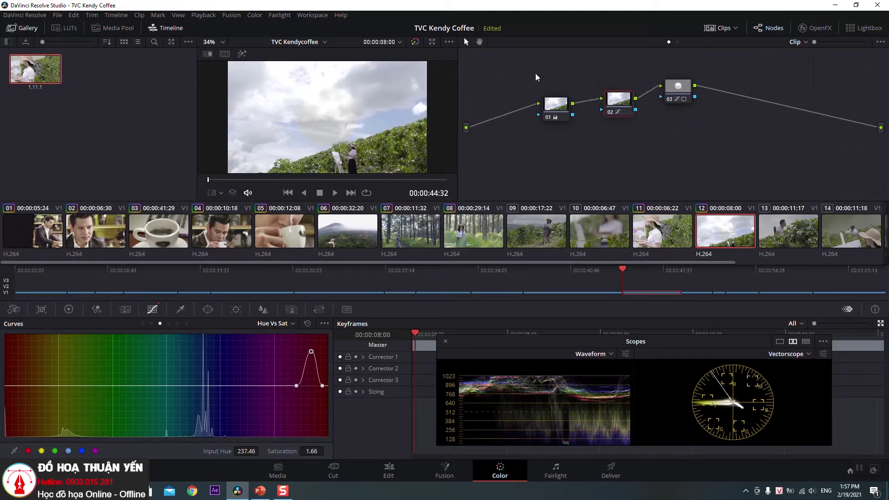
{"action": "left_click", "coordinate": [664, 246]}
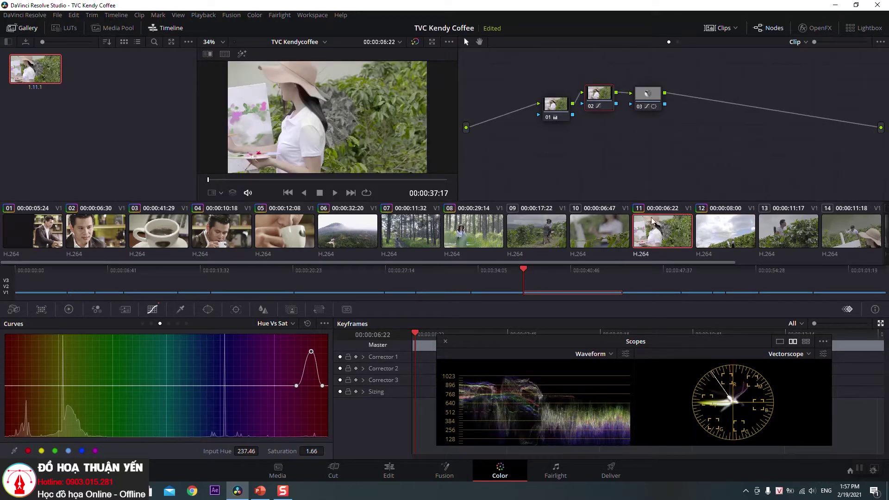
{"action": "mouse_move", "coordinate": [604, 100]}
{"action": "left_mouse_down"}
{"action": "mouse_move", "coordinate": [609, 112]}
{"action": "mouse_move", "coordinate": [664, 90]}
{"action": "left_mouse_up"}
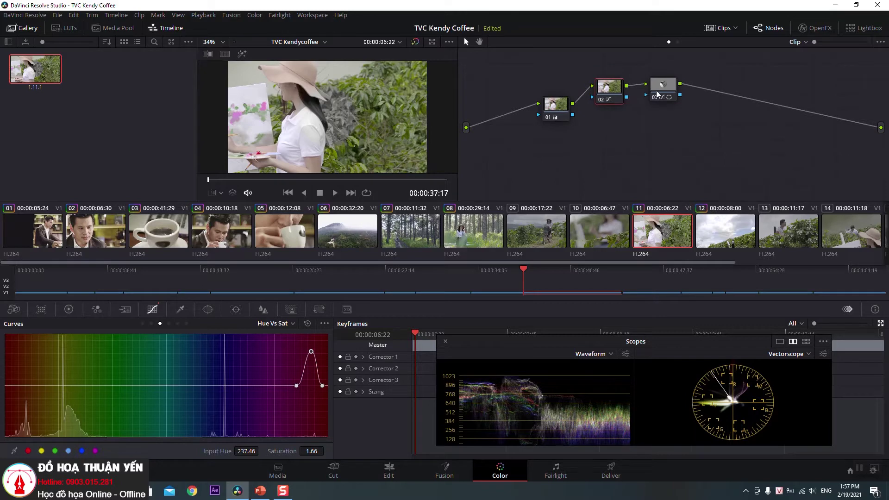
{"action": "left_click", "coordinate": [728, 232]}
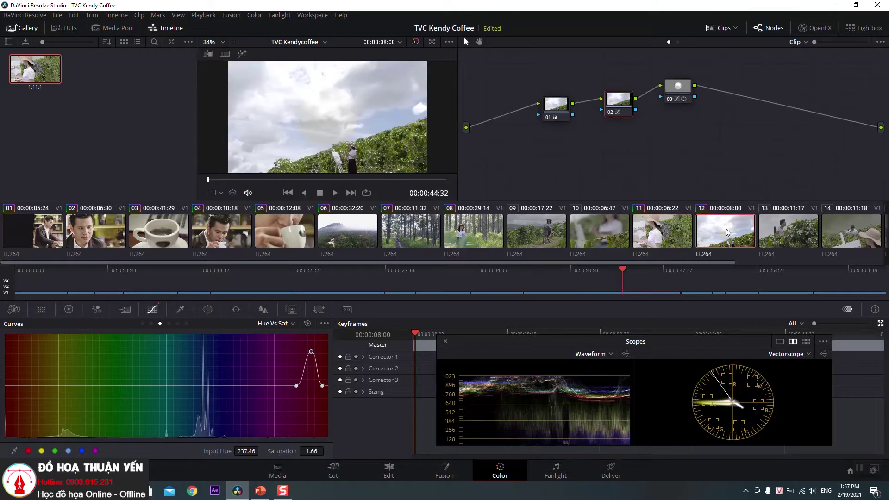
{"action": "right_click", "coordinate": [36, 76]}
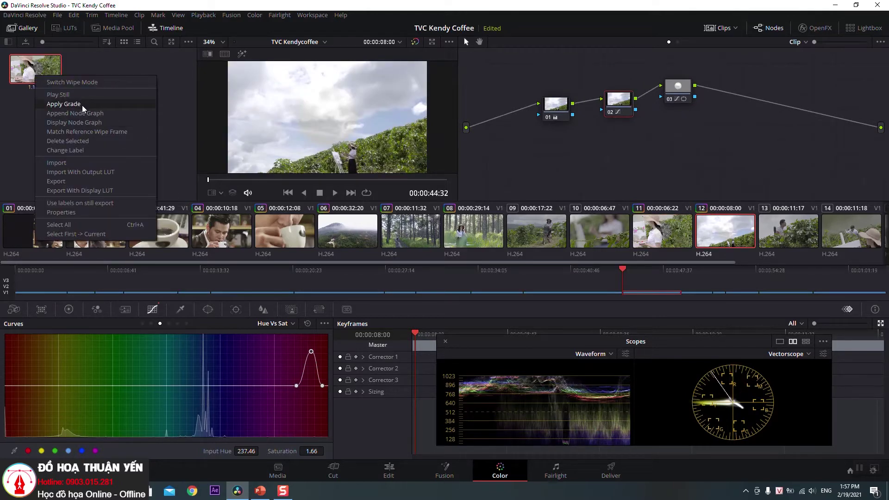
{"action": "left_click", "coordinate": [679, 97]}
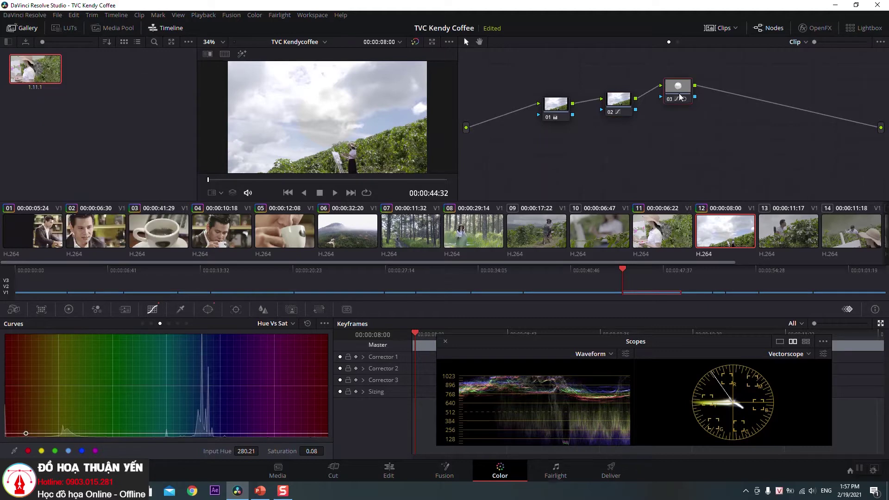
{"action": "left_click_drag", "start_coordinate": [618, 100], "coordinate": [599, 94]}
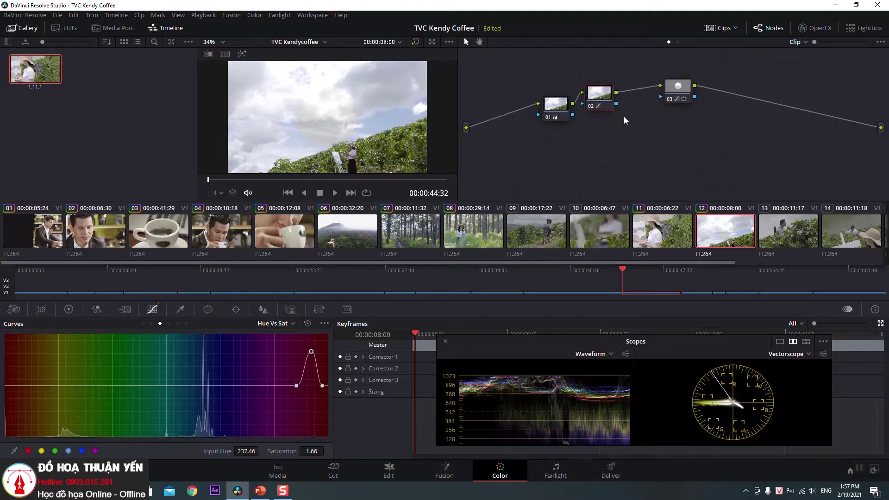
{"action": "key", "text": "ctrl+Home"}
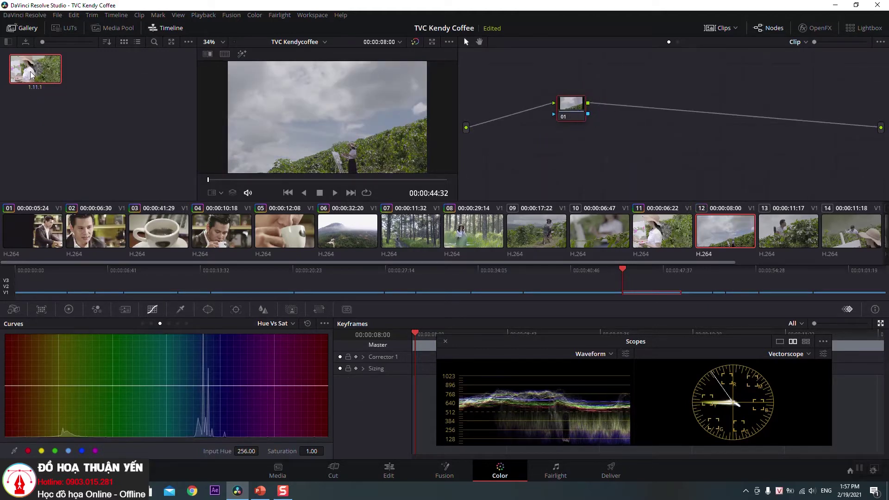
{"action": "right_click", "coordinate": [32, 75]}
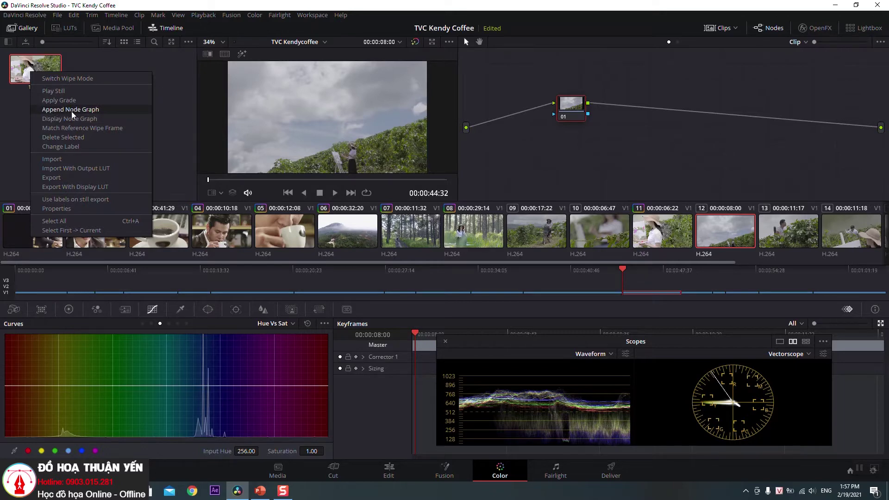
{"action": "left_click", "coordinate": [71, 111]}
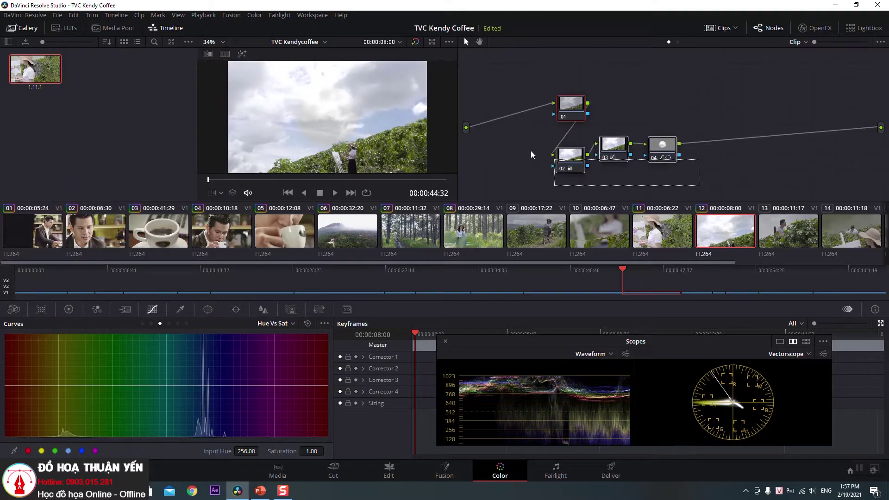
{"action": "left_click_drag", "start_coordinate": [567, 156], "coordinate": [636, 119]}
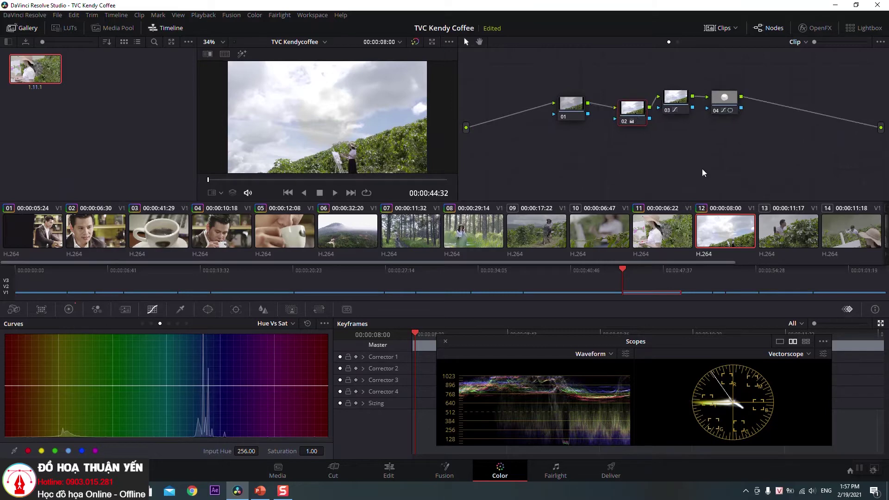
{"action": "mouse_move", "coordinate": [575, 115]}
{"action": "left_mouse_down"}
{"action": "mouse_move", "coordinate": [538, 114]}
{"action": "mouse_move", "coordinate": [540, 99]}
{"action": "left_mouse_up"}
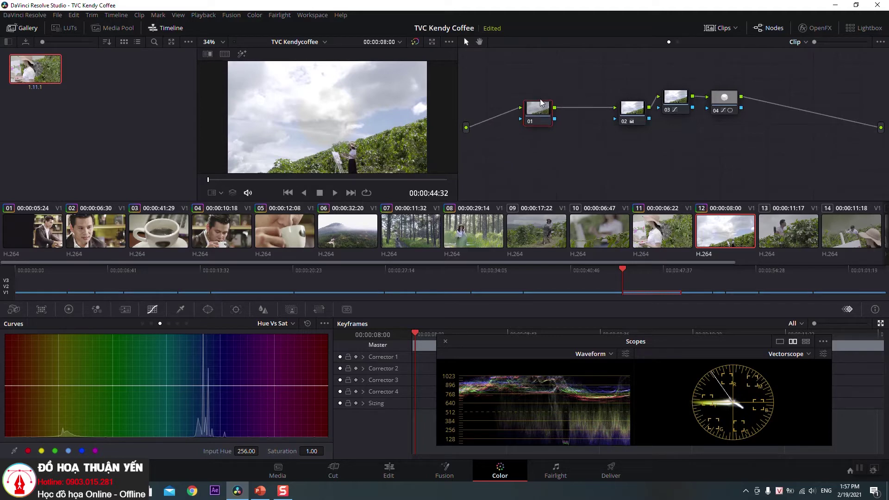
{"action": "key", "text": "ctrl+z"}
{"action": "key", "text": "ctrl+z"}
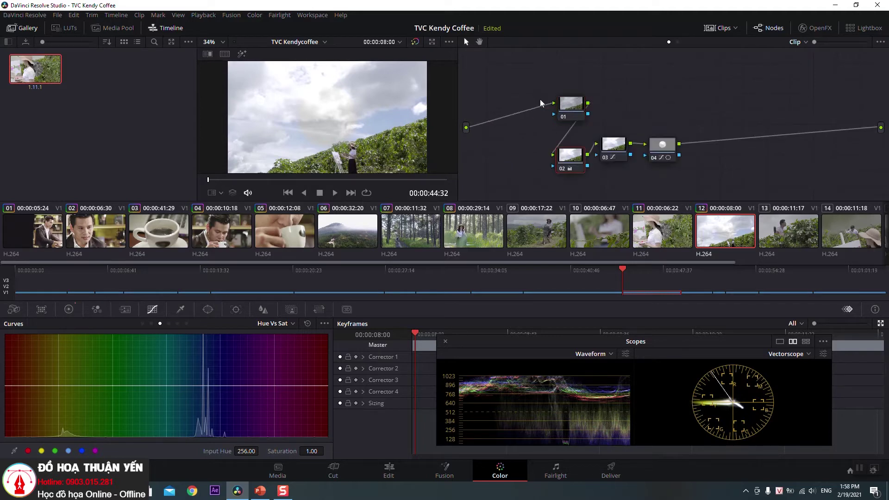
{"action": "key", "text": "ctrl+z"}
{"action": "right_click", "coordinate": [52, 76]}
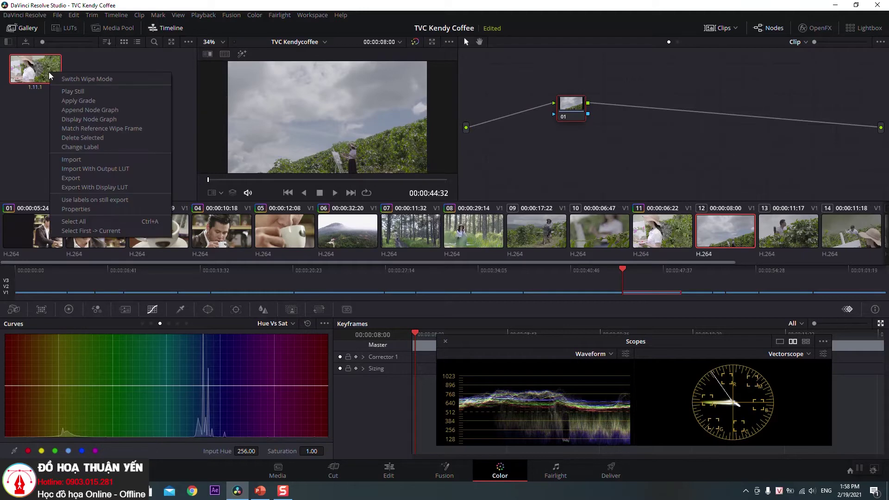
{"action": "left_click", "coordinate": [68, 102]}
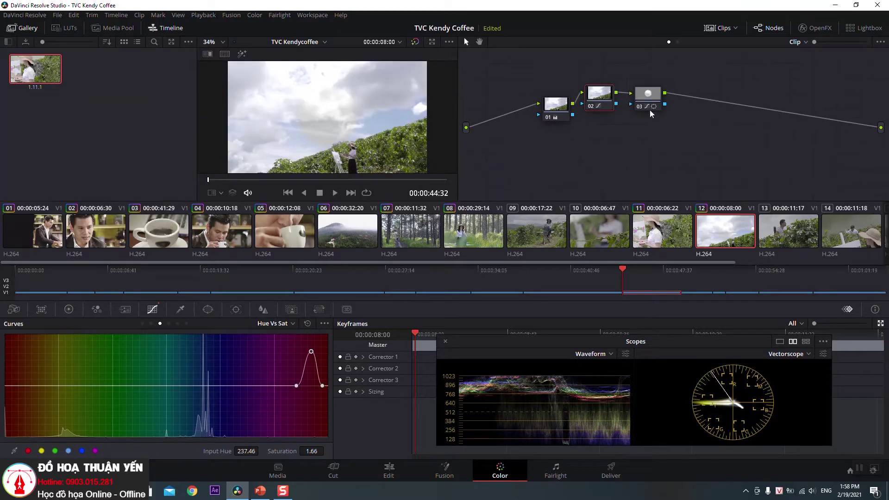
{"action": "key", "text": "ctrl+z"}
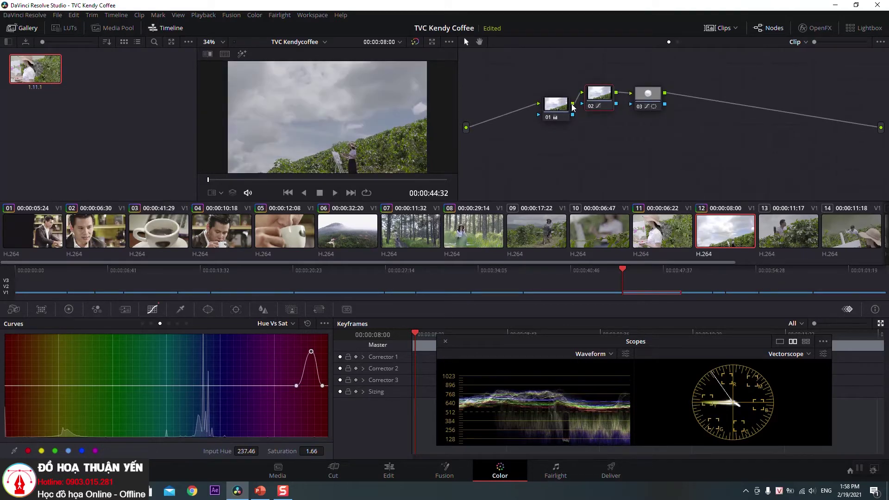
{"action": "right_click", "coordinate": [14, 63]}
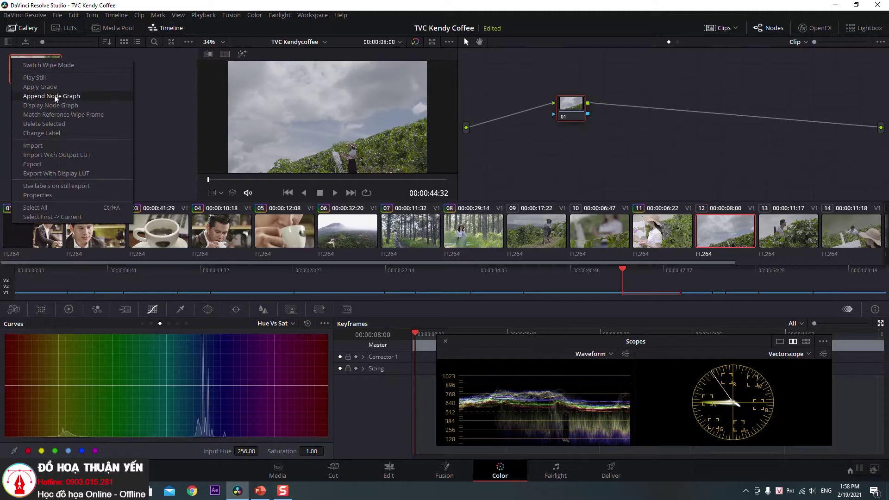
{"action": "left_click", "coordinate": [60, 97]}
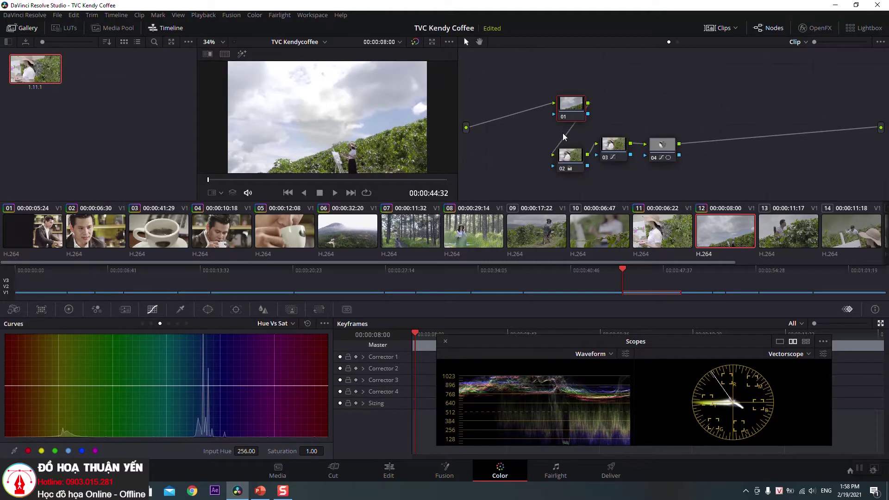
{"action": "key", "text": "ctrl+z"}
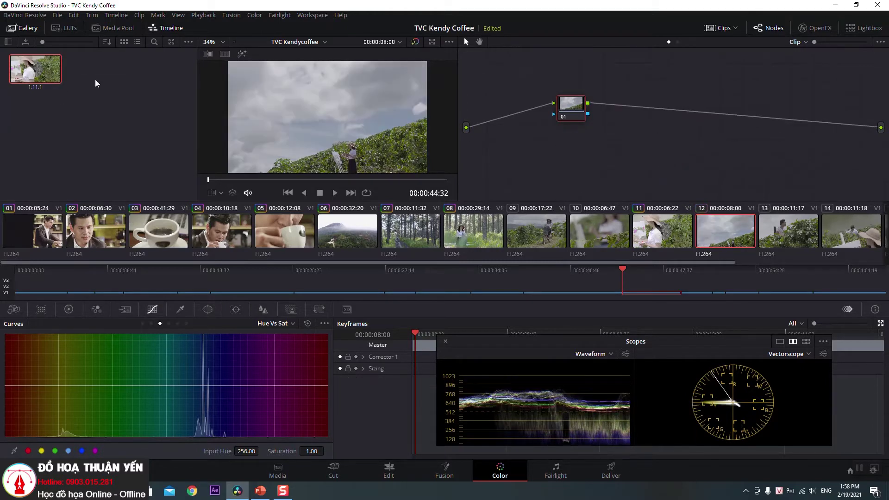
Step: Export still 1.1.1 to the Desktop as a DPX file named 't'
{"action": "right_click", "coordinate": [43, 75]}
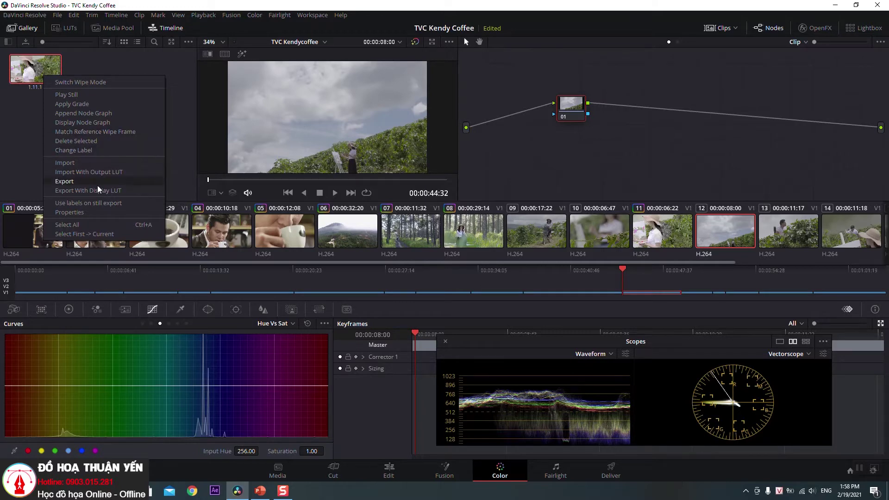
{"action": "left_click", "coordinate": [42, 73]}
{"action": "right_click", "coordinate": [39, 67]}
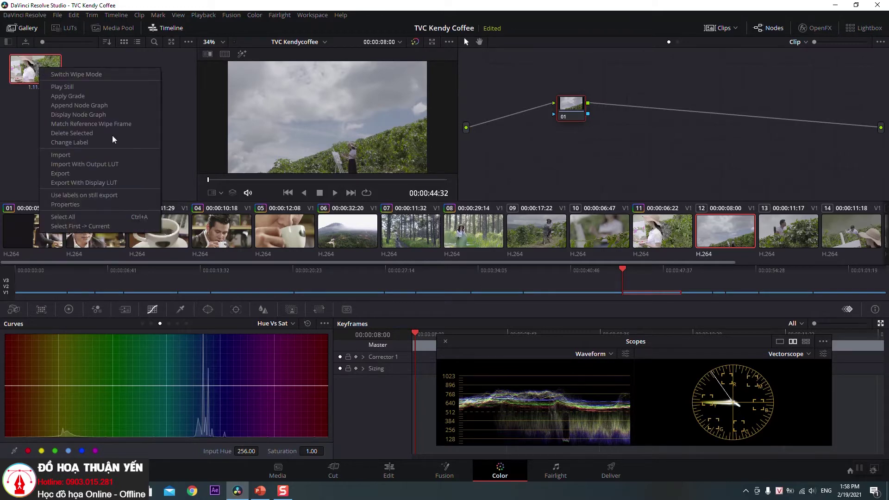
{"action": "left_click", "coordinate": [72, 175]}
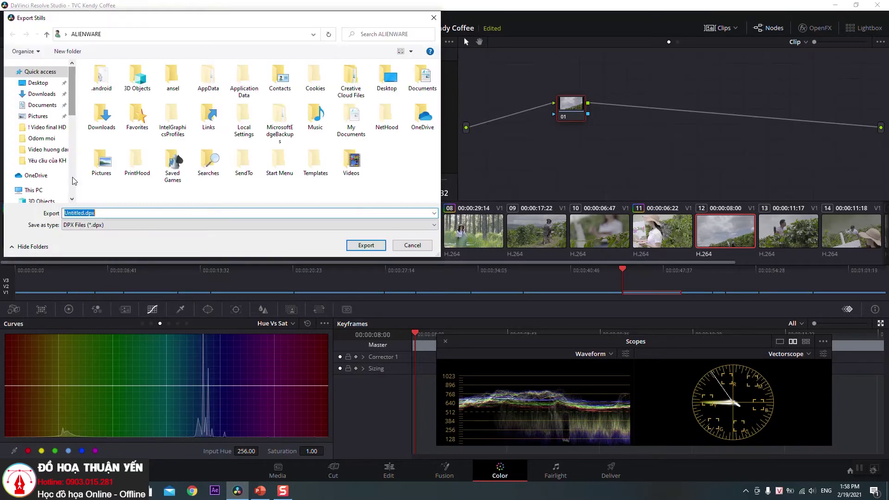
{"action": "left_click", "coordinate": [41, 85]}
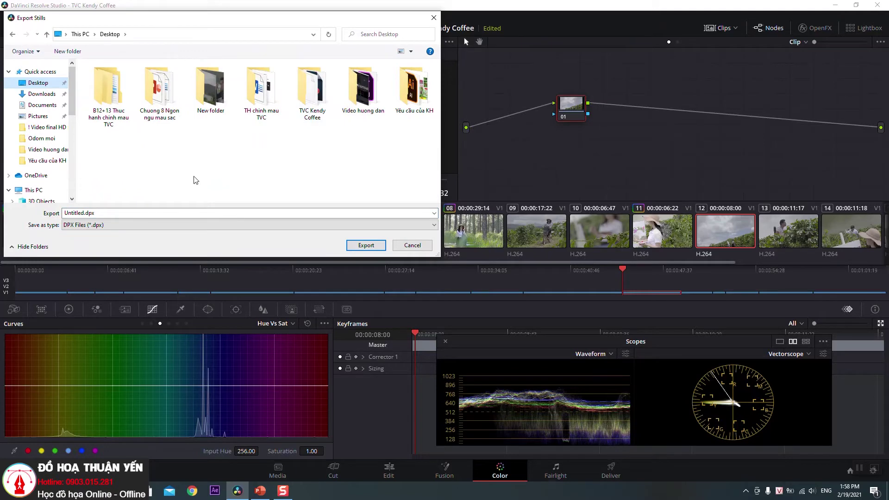
{"action": "type", "text": "tt"}
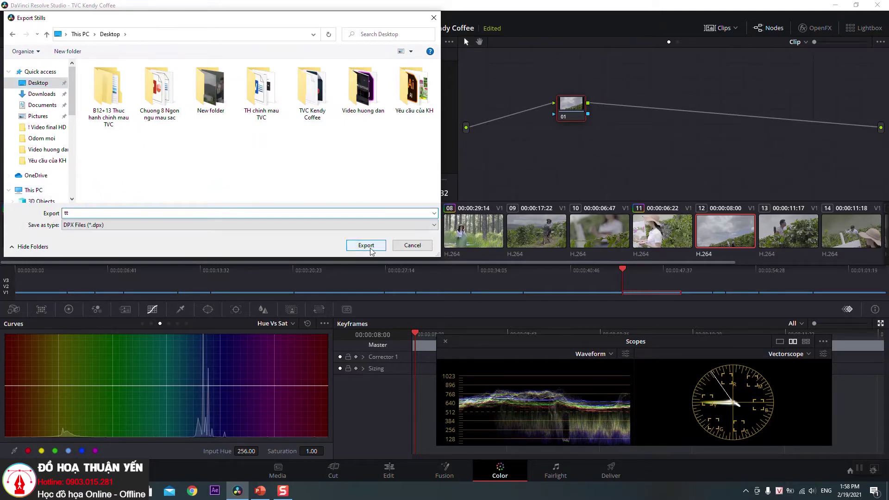
{"action": "left_click", "coordinate": [370, 243]}
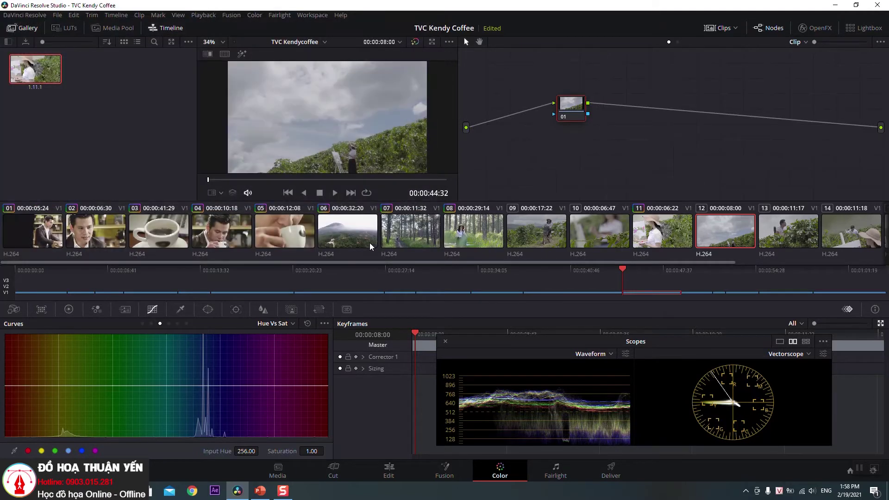
{"action": "left_click", "coordinate": [836, 5]}
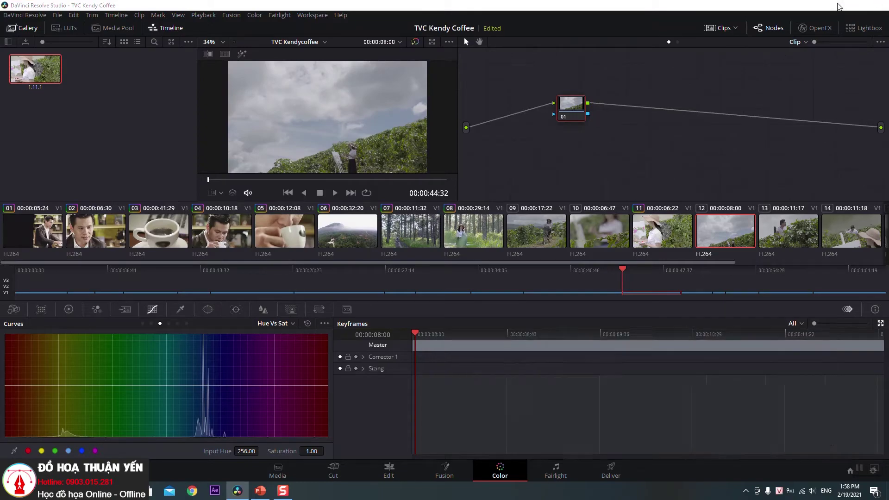
Step: Place tt_1.11.1.dpx and tt_1.11.1.drx side by side on the desktop, moving the TVC Kendy Coffee folder aside
{"action": "left_click", "coordinate": [837, 7]}
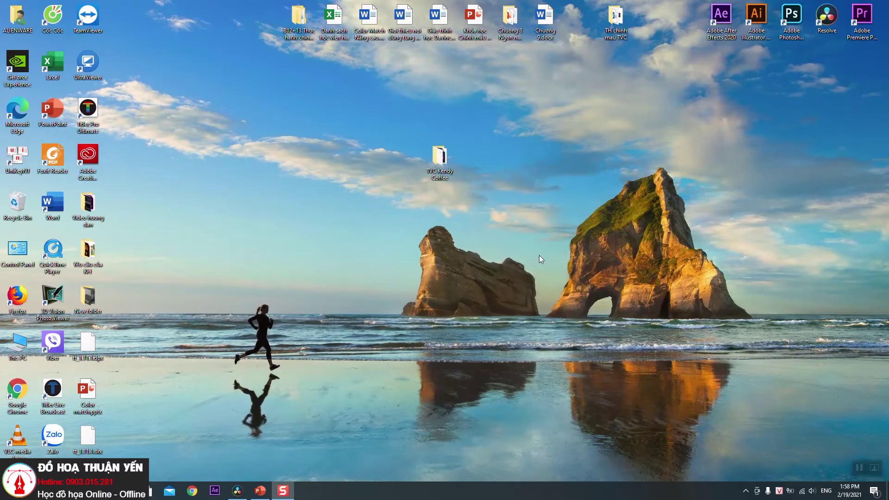
{"action": "left_click_drag", "start_coordinate": [73, 360], "coordinate": [355, 173]}
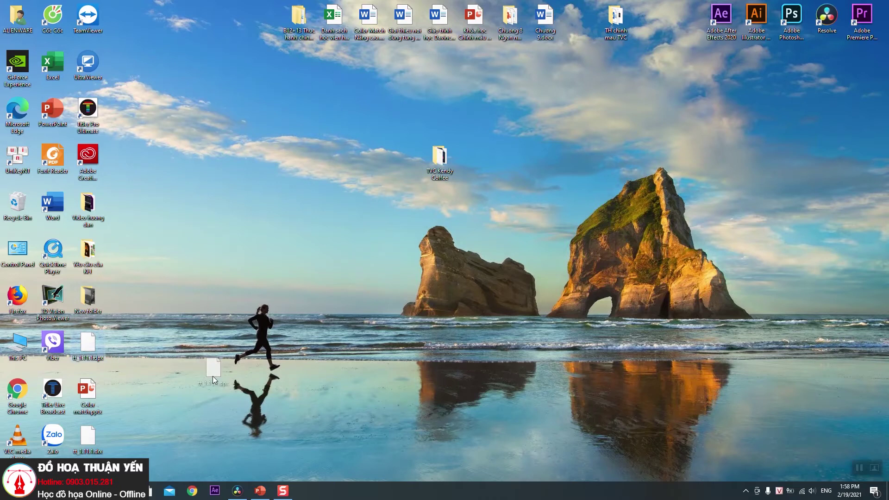
{"action": "left_click_drag", "start_coordinate": [78, 444], "coordinate": [403, 159]}
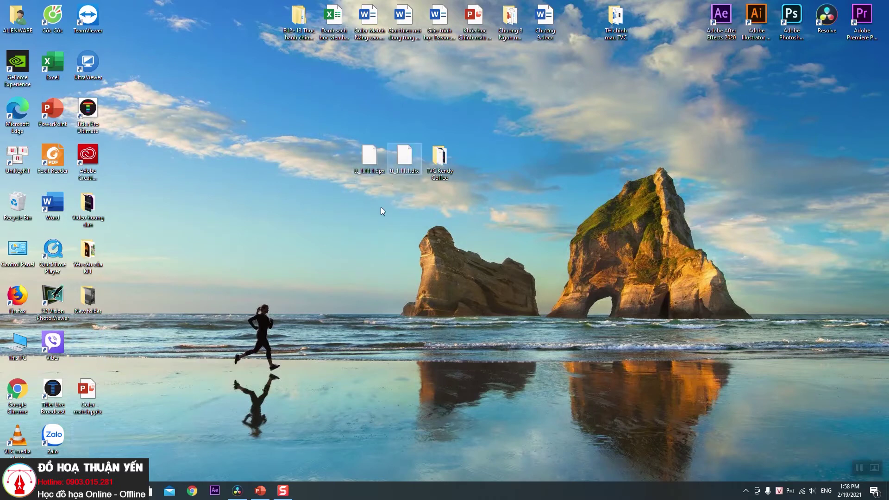
{"action": "left_click", "coordinate": [418, 188]}
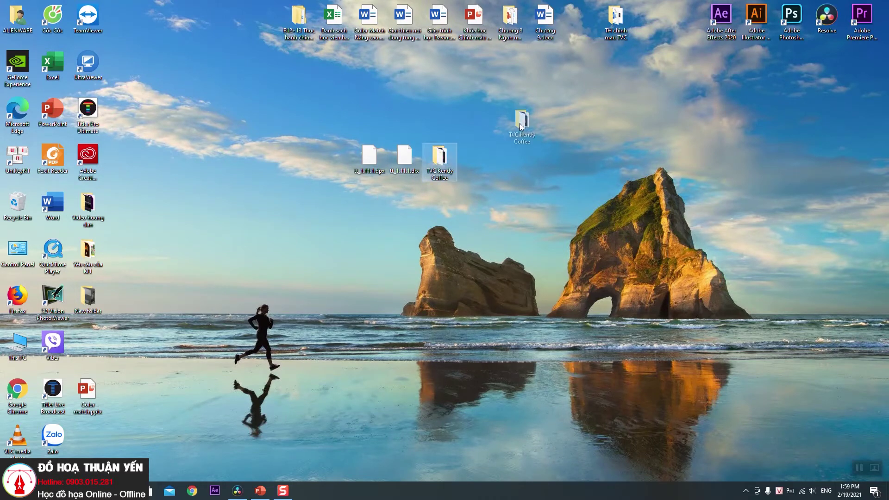
{"action": "left_click_drag", "start_coordinate": [479, 142], "coordinate": [540, 116]}
{"action": "left_click_drag", "start_coordinate": [433, 195], "coordinate": [337, 140]}
{"action": "left_click", "coordinate": [400, 239]}
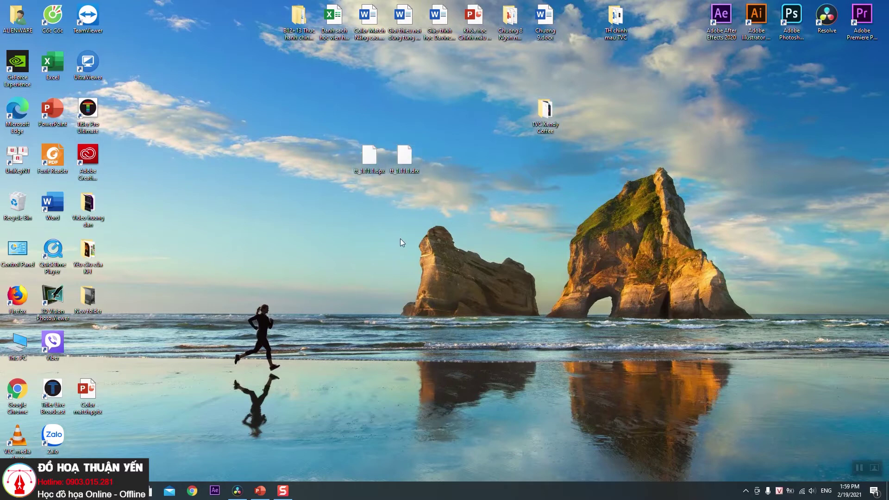
{"action": "left_click_drag", "start_coordinate": [471, 257], "coordinate": [350, 157]}
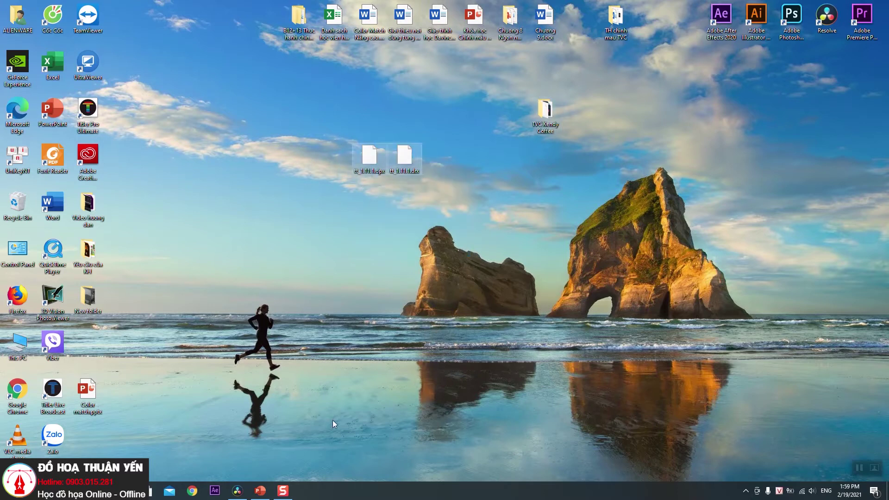
{"action": "left_click", "coordinate": [239, 489]}
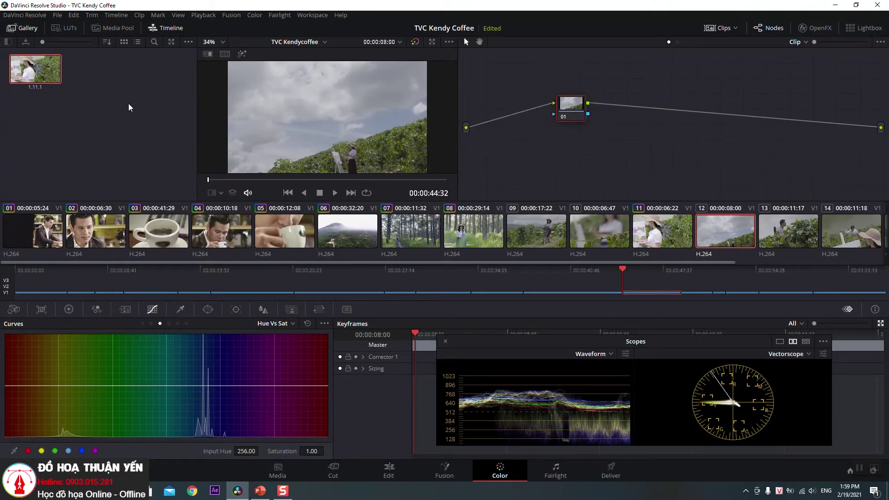
Step: Import tt_1.11.1.dpx from the Desktop into the gallery as a second still
{"action": "right_click", "coordinate": [104, 78]}
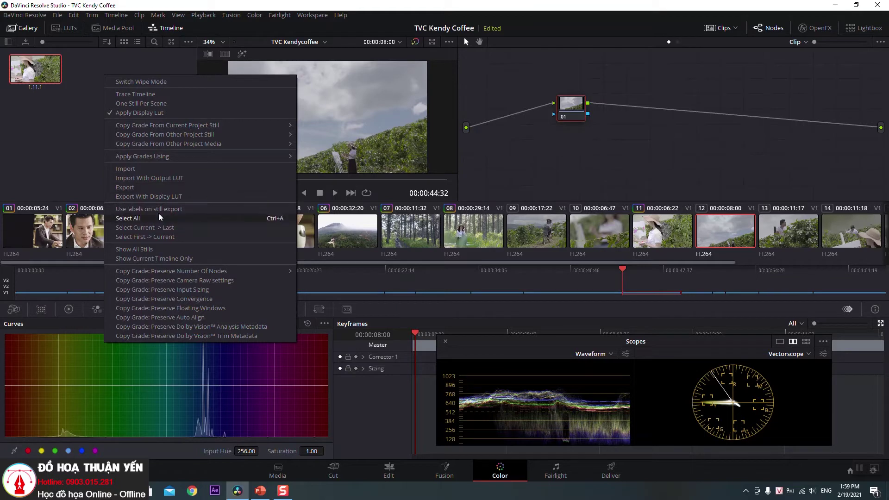
{"action": "left_click", "coordinate": [131, 171]}
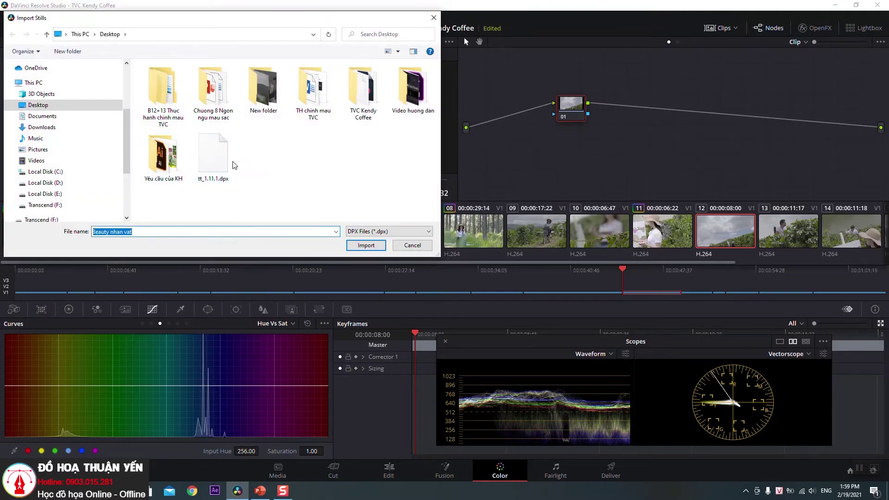
{"action": "left_click", "coordinate": [233, 166]}
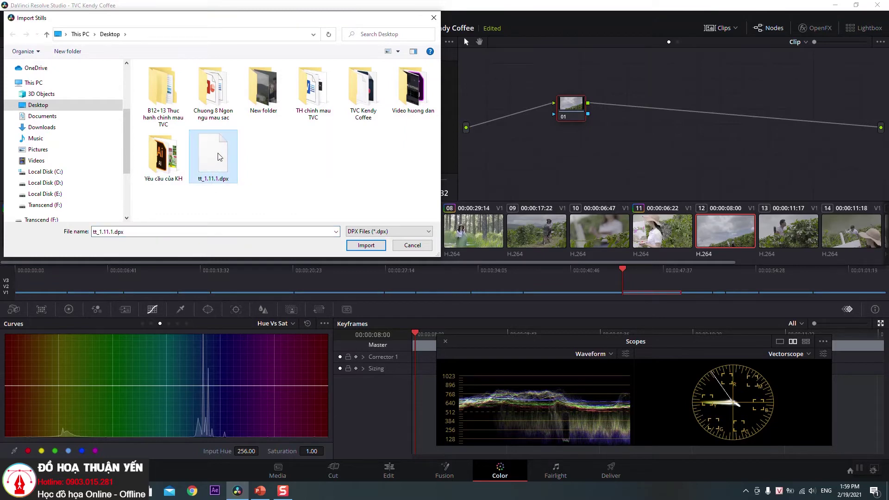
{"action": "left_click", "coordinate": [377, 246]}
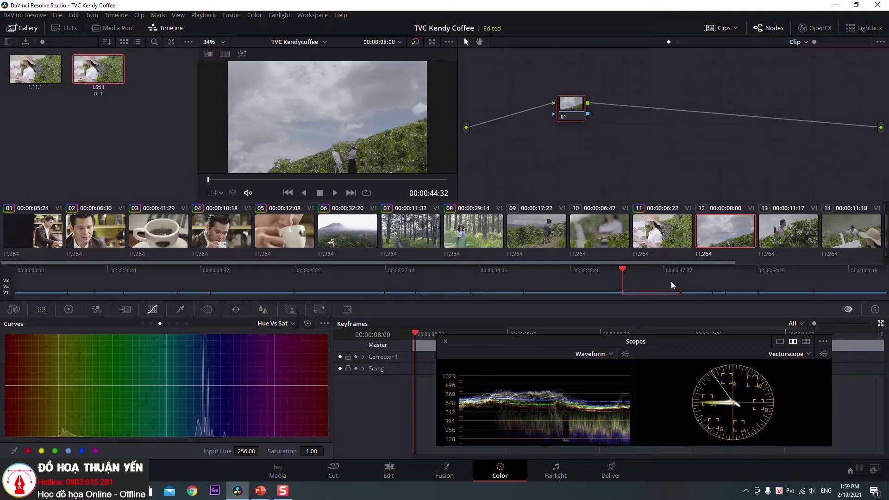
{"action": "left_click", "coordinate": [769, 238]}
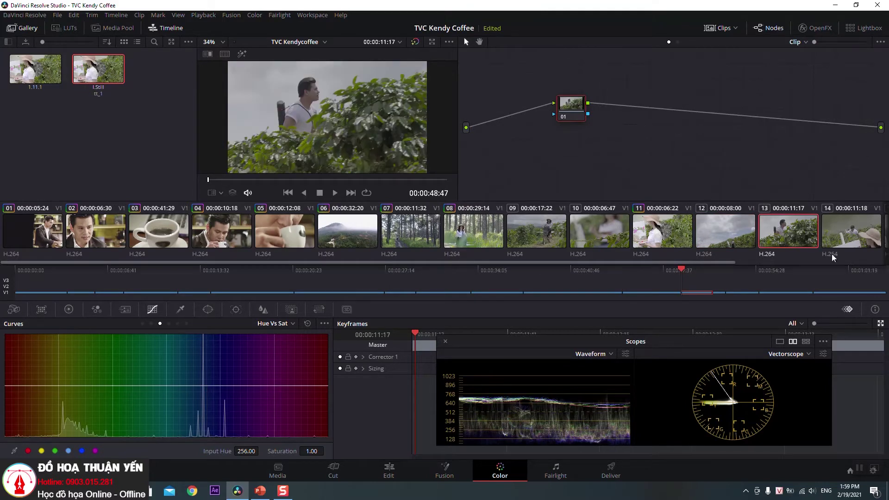
Step: Apply the imported still's grade to clip 13, undo it, then return to clip 11
{"action": "right_click", "coordinate": [768, 224]}
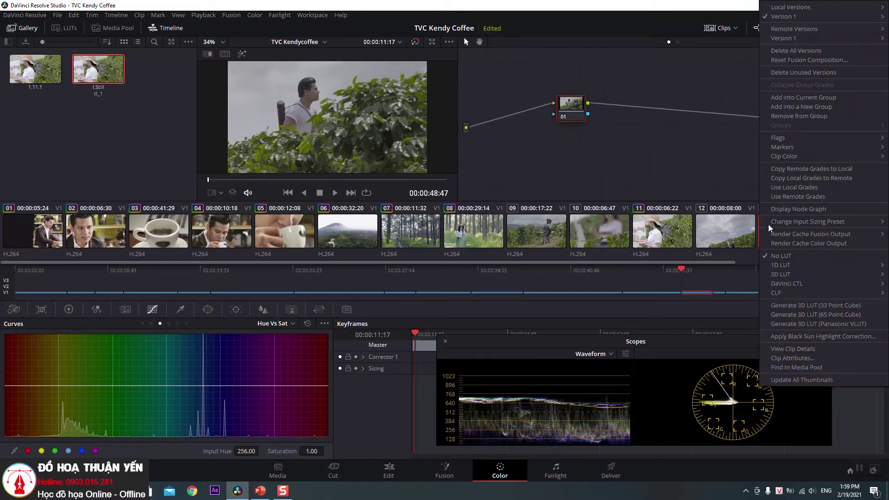
{"action": "mouse_move", "coordinate": [769, 225]}
{"action": "left_click", "coordinate": [95, 65]}
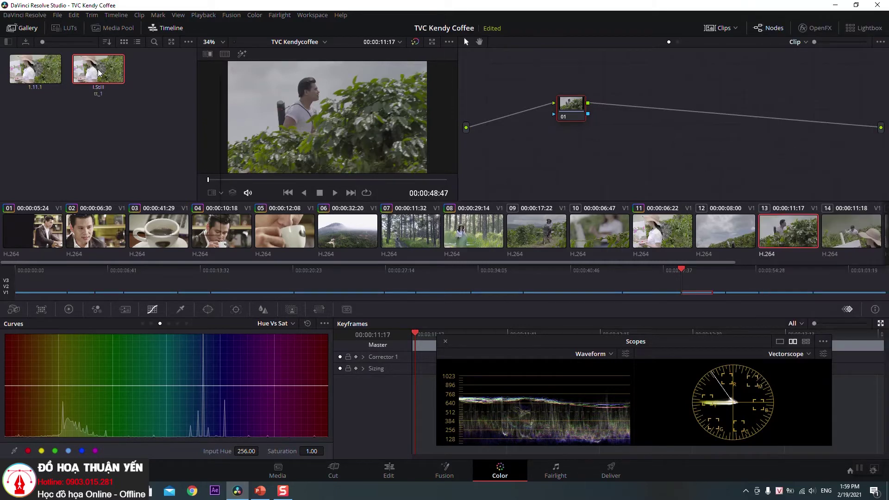
{"action": "right_click", "coordinate": [97, 68]}
{"action": "left_click", "coordinate": [133, 90]}
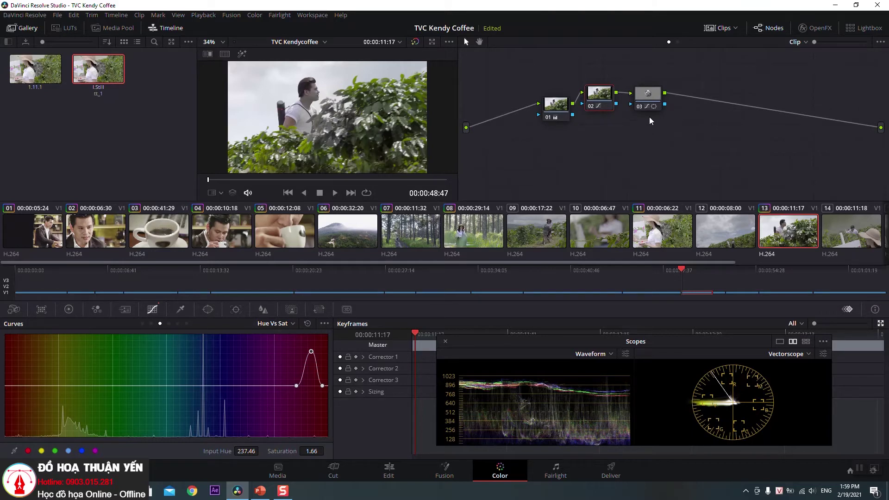
{"action": "key", "text": "ctrl+z"}
{"action": "left_click", "coordinate": [9, 91]}
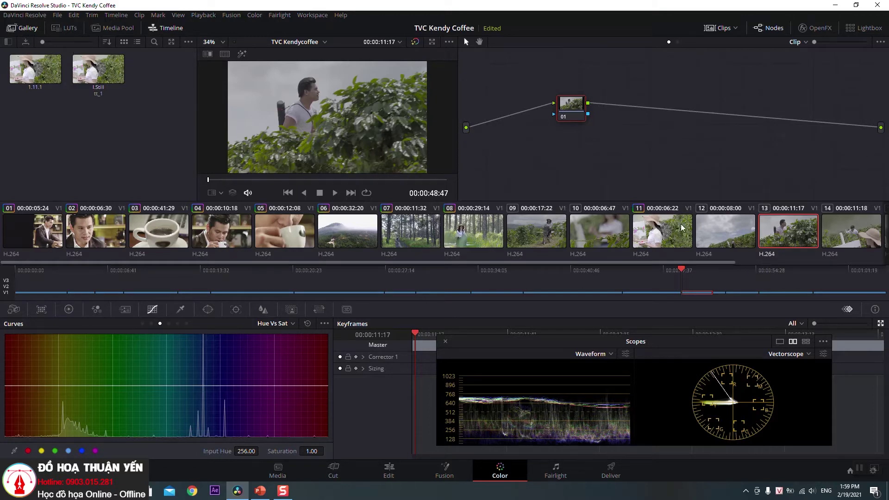
{"action": "left_click", "coordinate": [645, 235]}
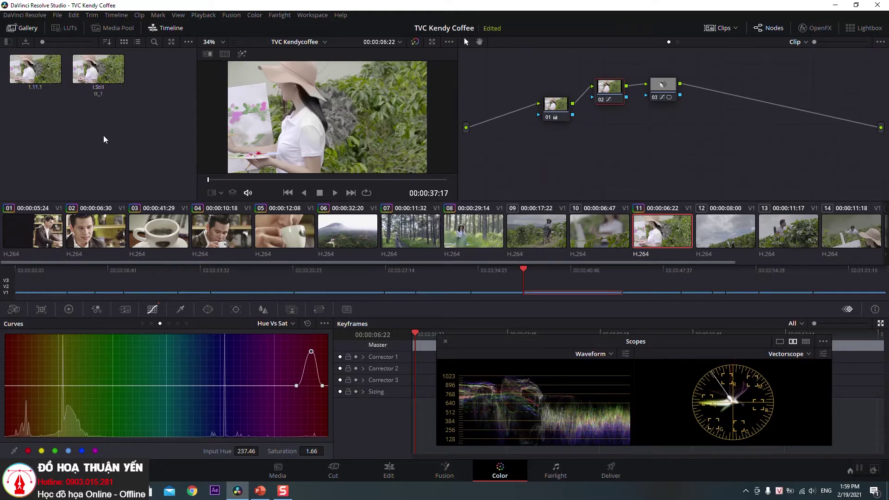
Step: Delete the imported still and still 1.1.1 from the gallery
{"action": "left_click", "coordinate": [98, 70]}
{"action": "key", "text": "Delete"}
{"action": "left_click", "coordinate": [16, 79]}
{"action": "key", "text": "Delete"}
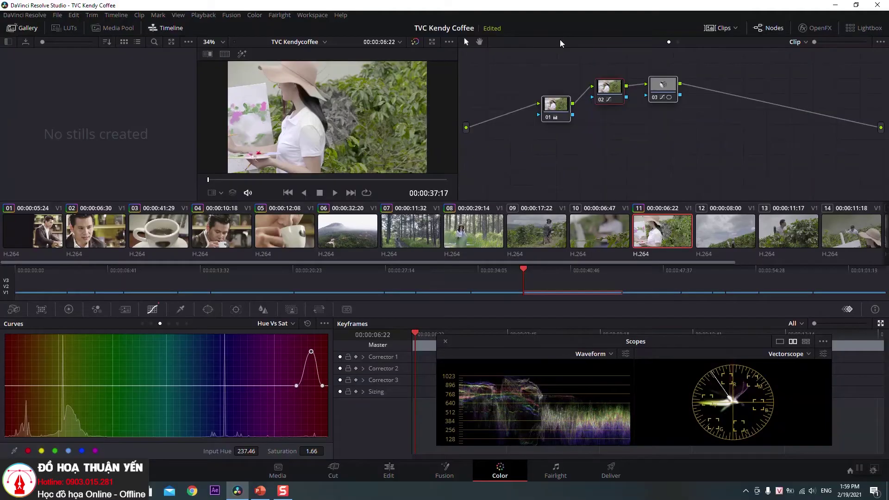
Step: Delete nodes 02 and 03 so clip 11 keeps only node 01
{"action": "left_click_drag", "start_coordinate": [680, 137], "coordinate": [601, 52]}
{"action": "key", "text": "Delete"}
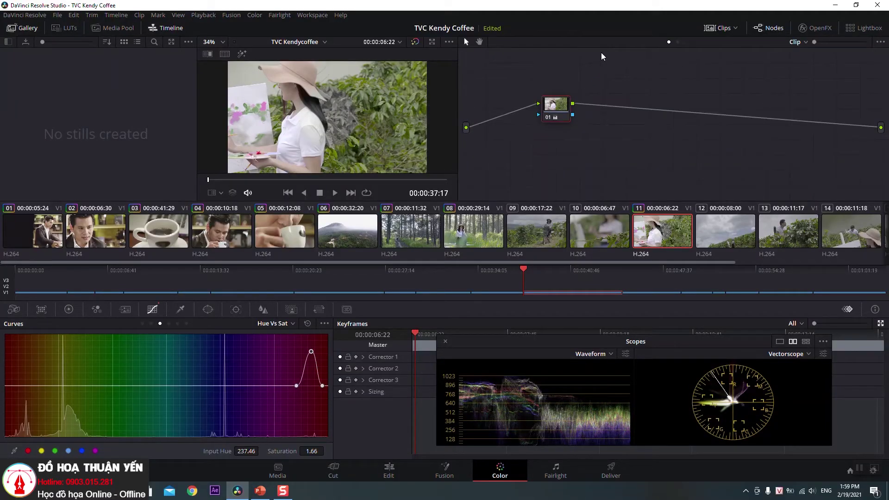
{"action": "left_click_drag", "start_coordinate": [554, 105], "coordinate": [548, 101]}
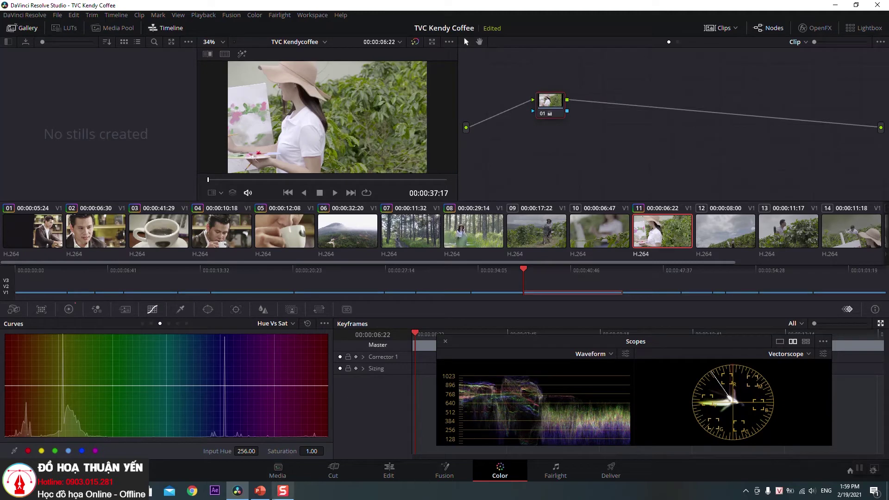
{"action": "left_click", "coordinate": [260, 492]}
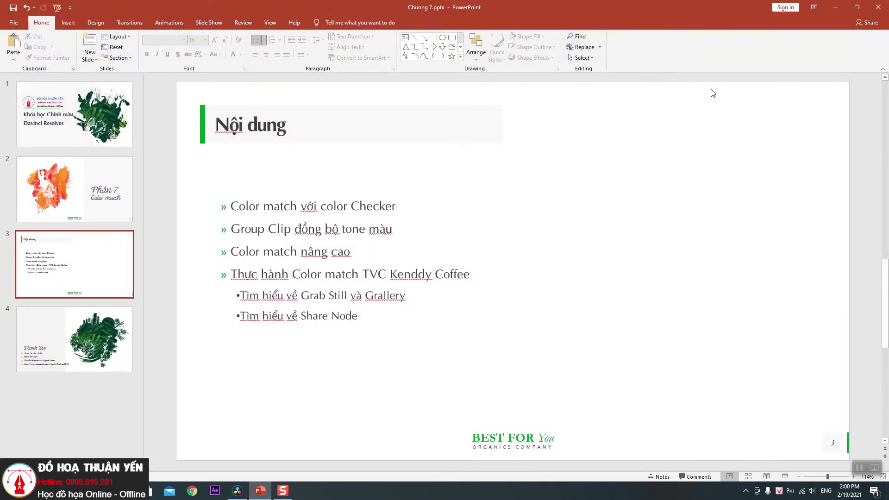
{"action": "left_click", "coordinate": [835, 8]}
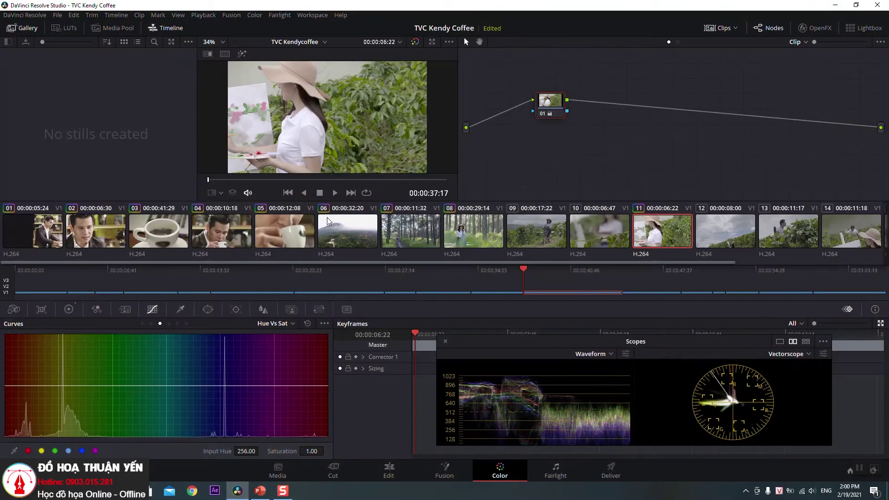
Step: Browse clips 06, 01 and 02, nudging node 01 slightly left in the Node Editor
{"action": "left_click", "coordinate": [358, 235]}
{"action": "left_click", "coordinate": [30, 242]}
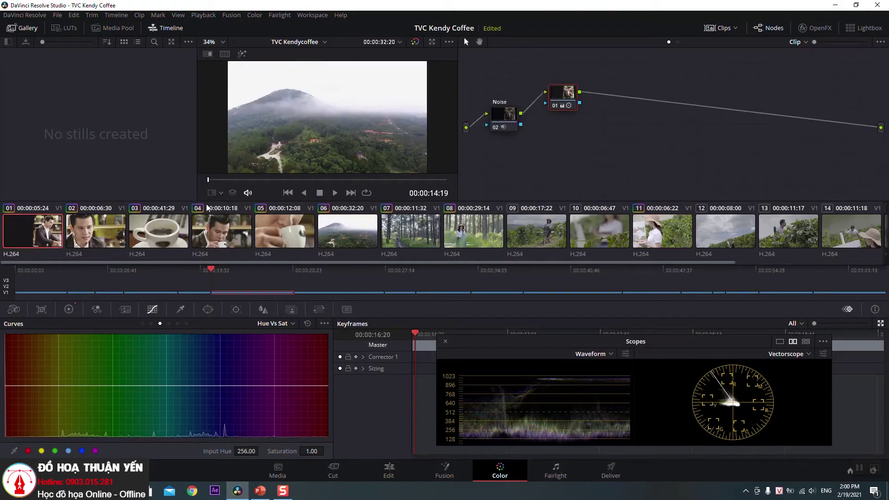
{"action": "left_click", "coordinate": [30, 242]}
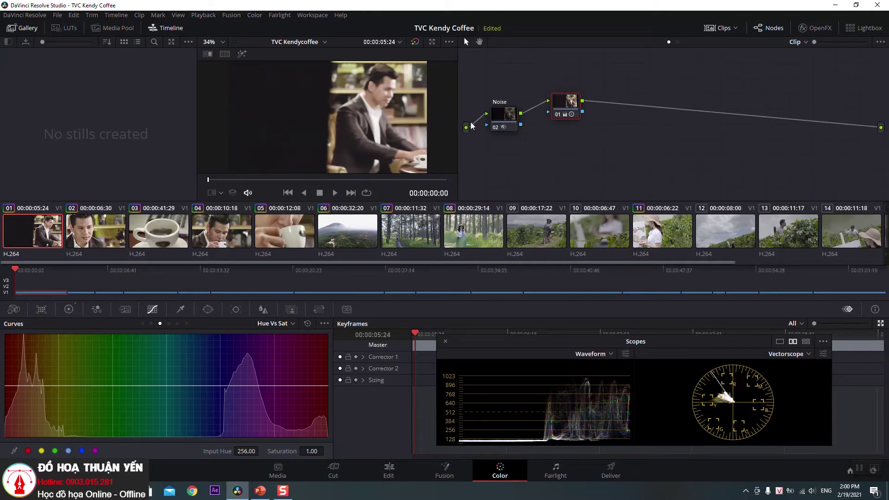
{"action": "left_click", "coordinate": [83, 242]}
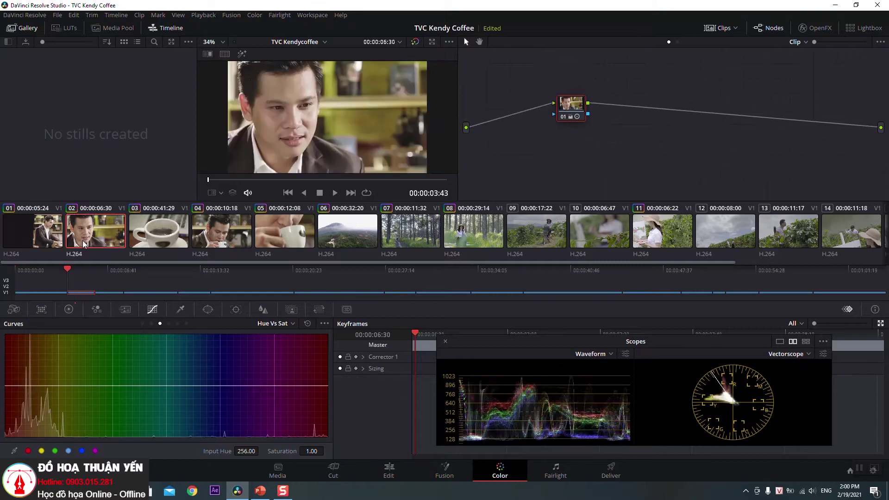
{"action": "left_click_drag", "start_coordinate": [578, 111], "coordinate": [560, 108]}
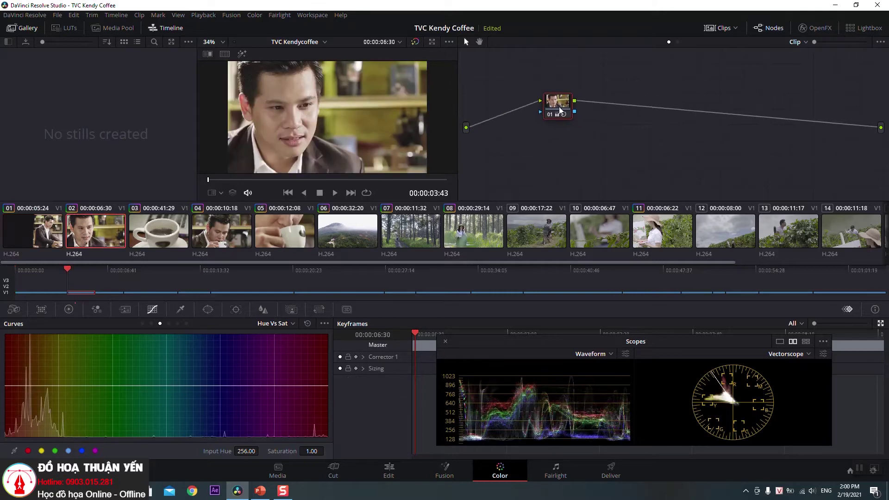
{"action": "left_click", "coordinate": [41, 237]}
Step: Move node 01 up while flipping between clips 01 and 02, then load clip 11
{"action": "left_click", "coordinate": [78, 234]}
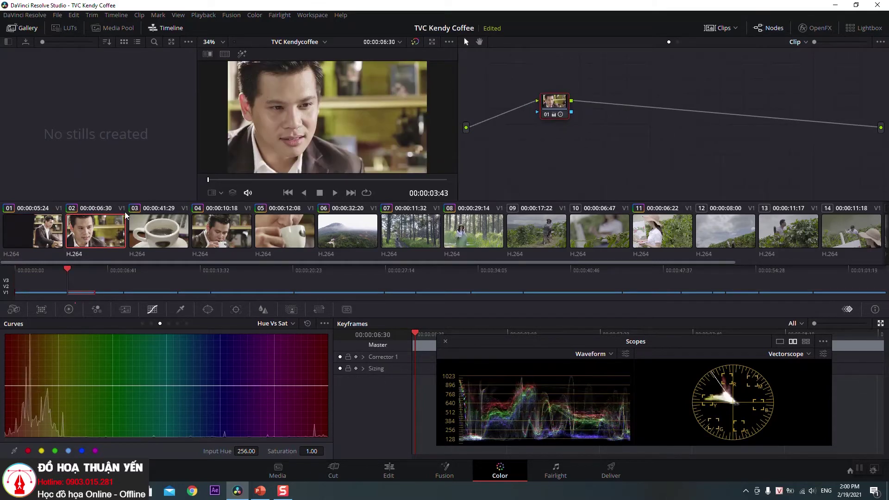
{"action": "key", "text": "Up"}
{"action": "left_click_drag", "start_coordinate": [574, 108], "coordinate": [571, 91]}
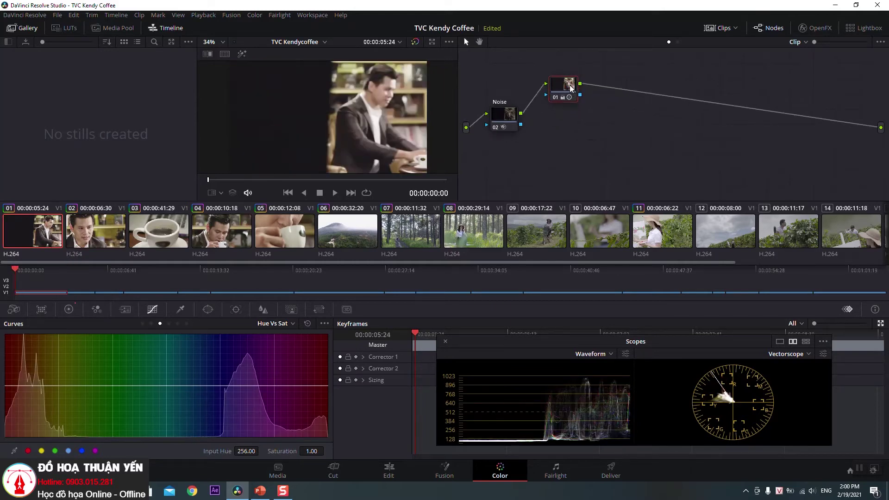
{"action": "left_click", "coordinate": [92, 236]}
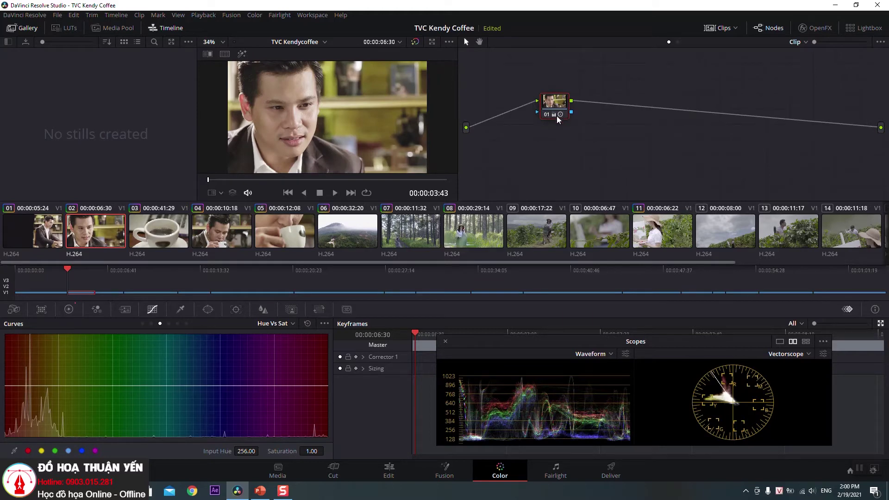
{"action": "left_click_drag", "start_coordinate": [569, 106], "coordinate": [568, 97]}
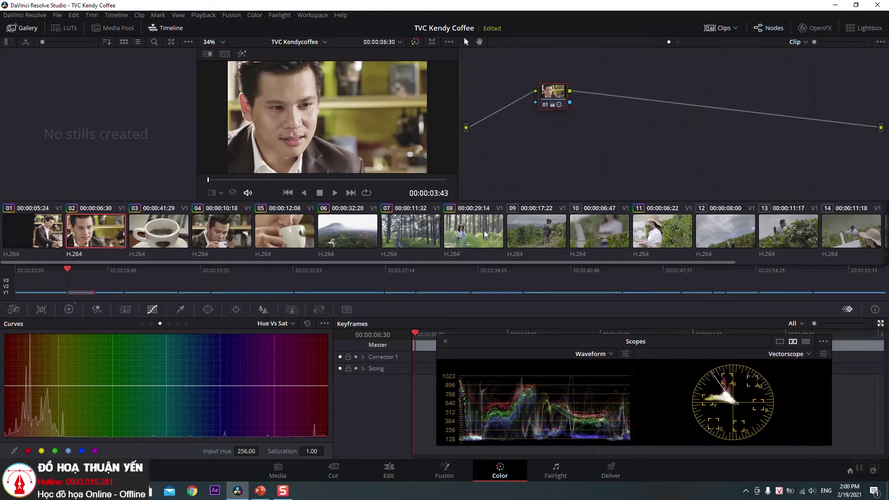
{"action": "left_click", "coordinate": [666, 241]}
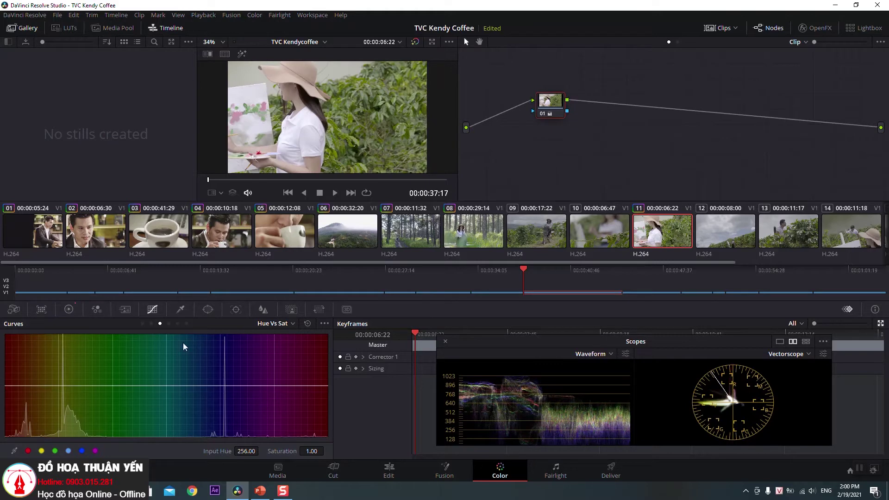
Step: Add a circle window and position it over the foliage on the right
{"action": "left_click", "coordinate": [208, 309]}
{"action": "left_click", "coordinate": [20, 369]}
{"action": "left_click_drag", "start_coordinate": [344, 121], "coordinate": [320, 142]}
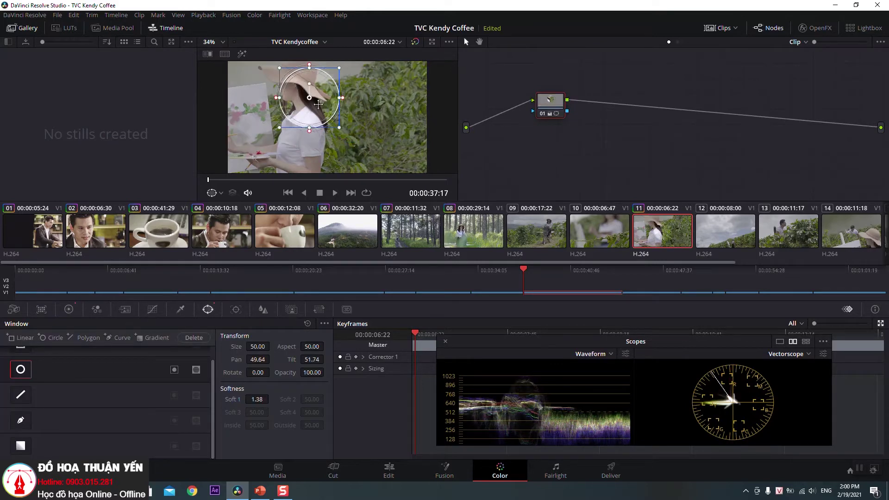
{"action": "left_click_drag", "start_coordinate": [320, 143], "coordinate": [376, 130]}
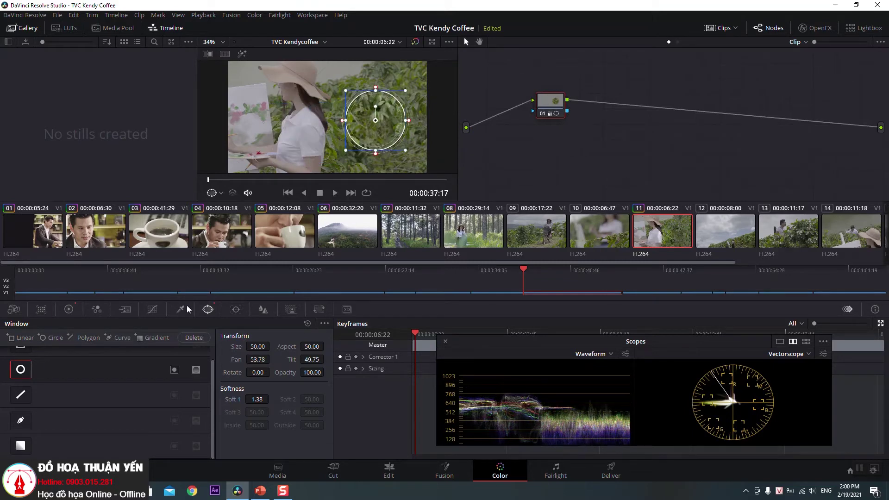
Step: Rotate the foliage hue 180° to purple with a Hue vs Hue curve
{"action": "left_click", "coordinate": [152, 309]}
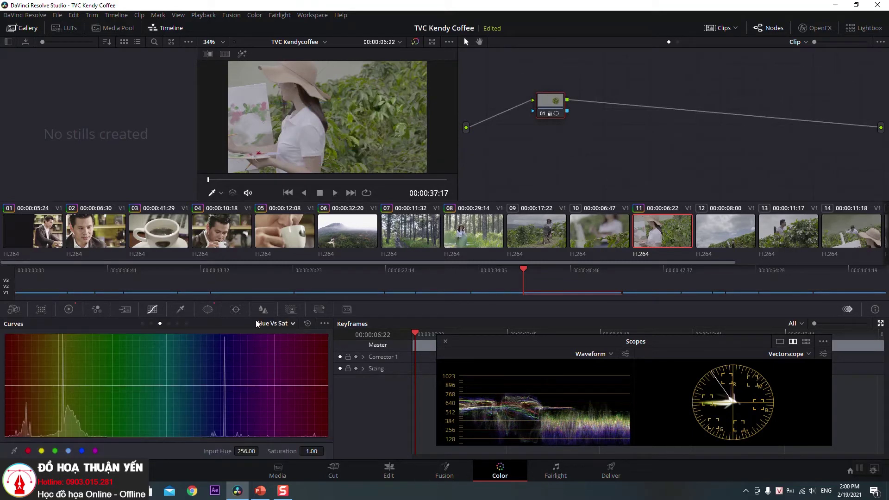
{"action": "left_click", "coordinate": [292, 323]}
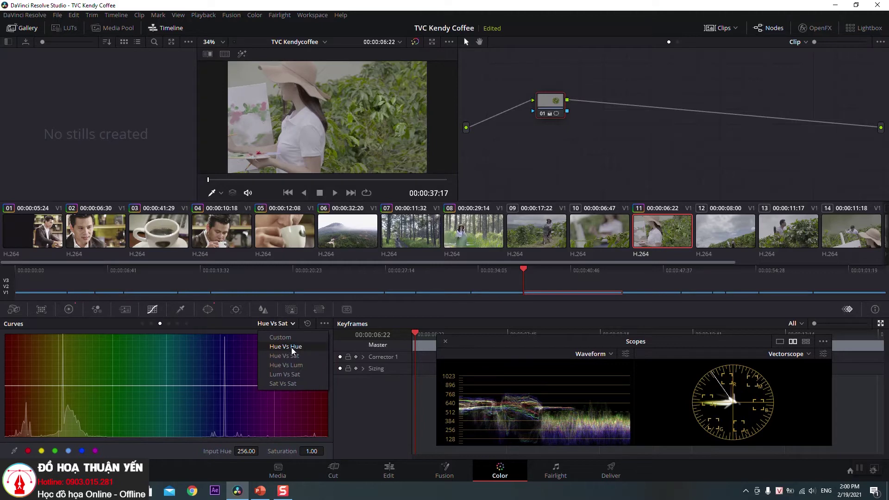
{"action": "left_click", "coordinate": [290, 348]}
{"action": "left_click_drag", "start_coordinate": [129, 386], "coordinate": [140, 324]}
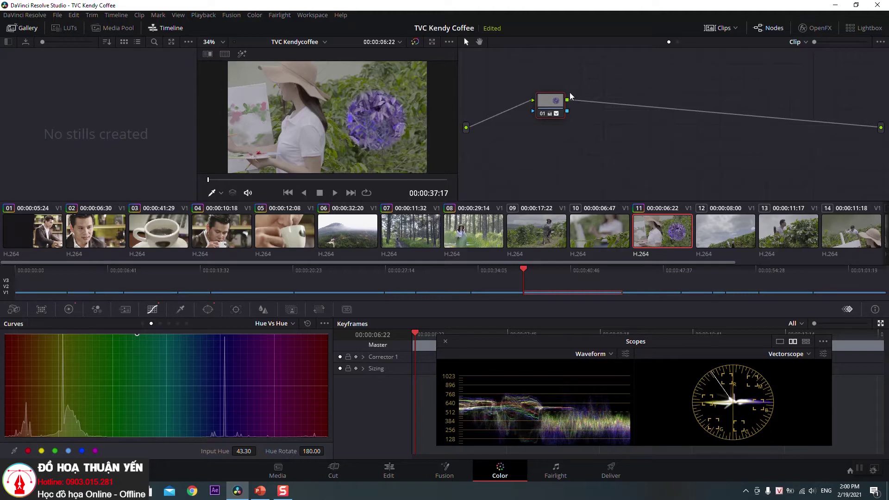
{"action": "left_click_drag", "start_coordinate": [553, 104], "coordinate": [548, 98]}
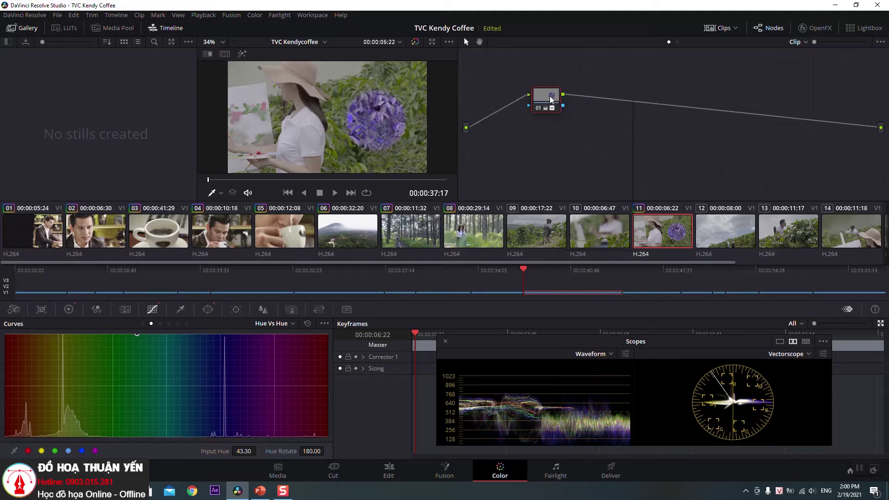
Step: Save clip 11's node 01 as a shared node
{"action": "right_click", "coordinate": [551, 100]}
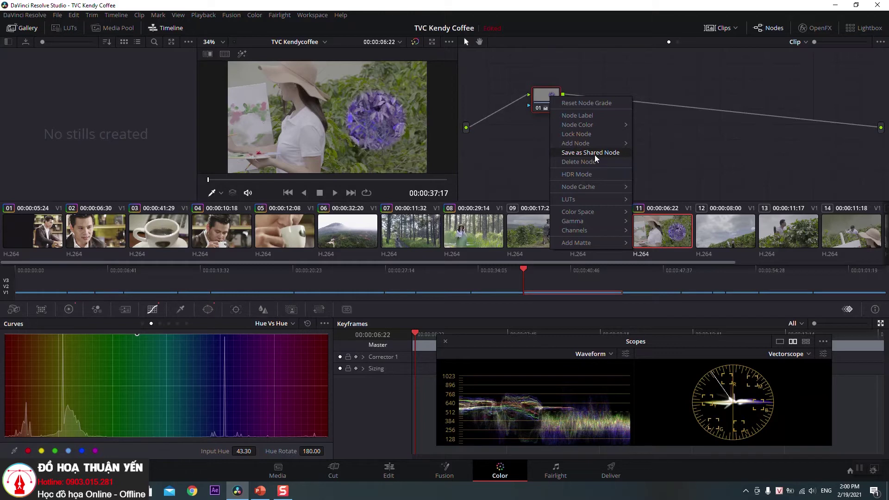
{"action": "left_click", "coordinate": [605, 155]}
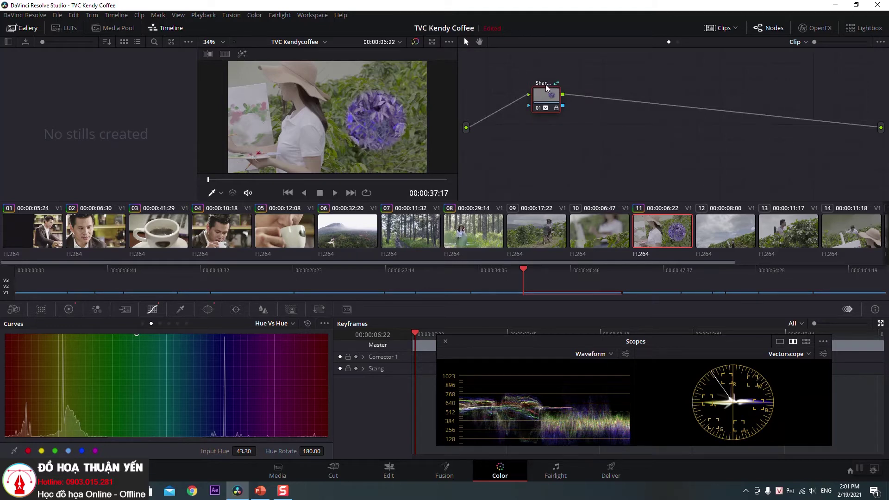
{"action": "mouse_move", "coordinate": [558, 114]}
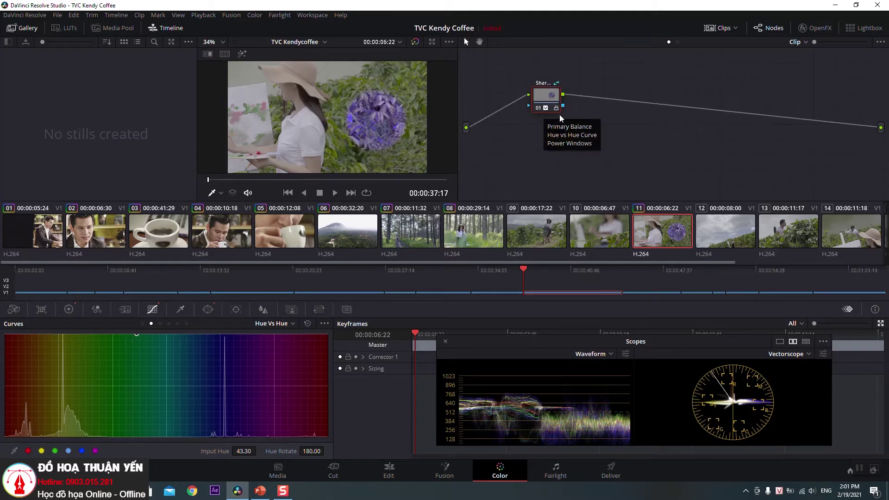
{"action": "right_click", "coordinate": [546, 94]}
Step: On clip 12, add Shared Node 1 after node 01 as node 02 and place it right
{"action": "left_click", "coordinate": [540, 94]}
{"action": "left_click", "coordinate": [724, 224]}
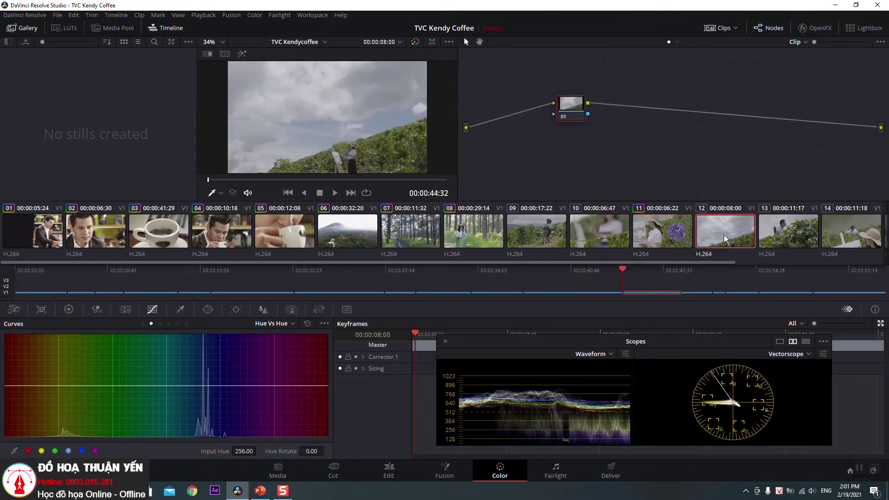
{"action": "left_click_drag", "start_coordinate": [570, 100], "coordinate": [543, 82]}
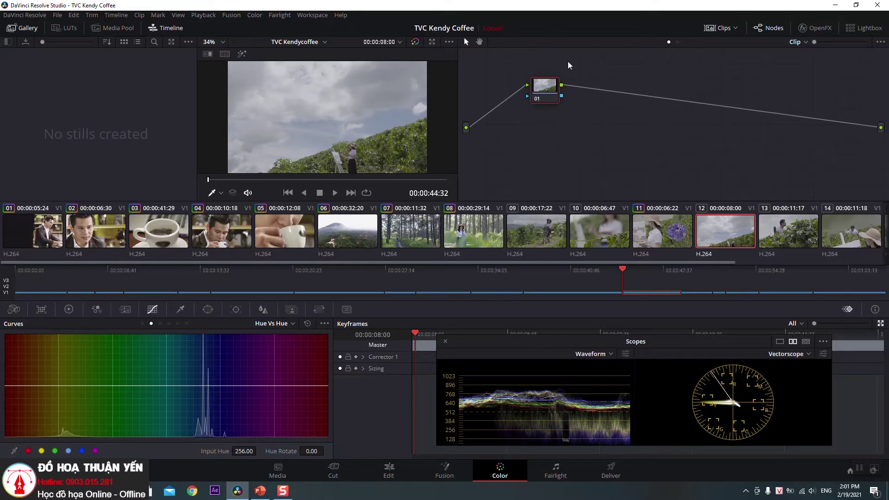
{"action": "right_click", "coordinate": [544, 98]}
{"action": "mouse_move", "coordinate": [582, 144]}
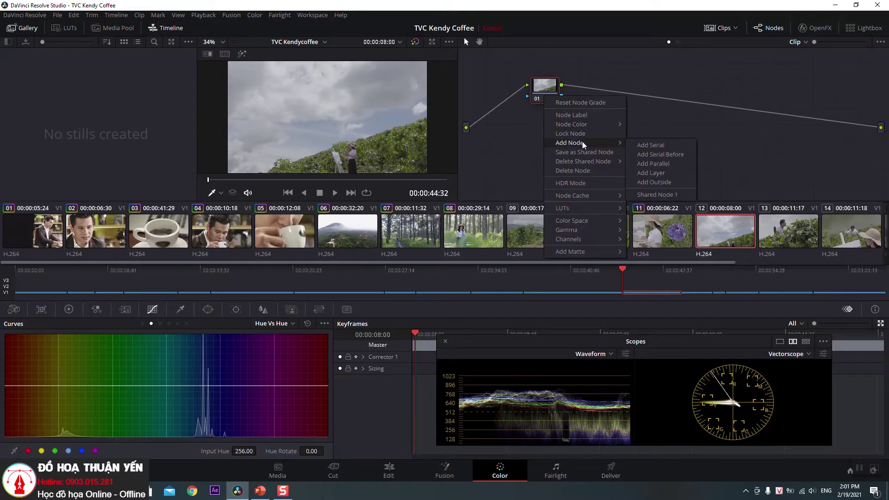
{"action": "left_click", "coordinate": [542, 85]}
{"action": "right_click", "coordinate": [543, 85]}
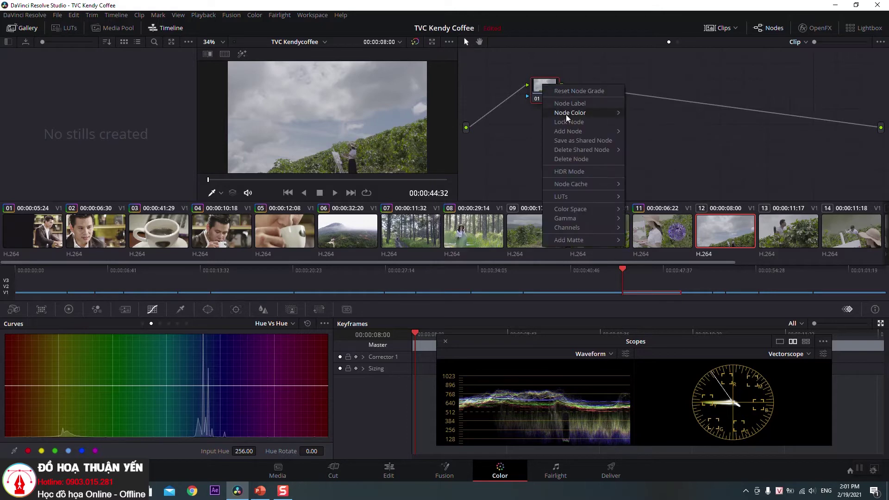
{"action": "mouse_move", "coordinate": [560, 134]}
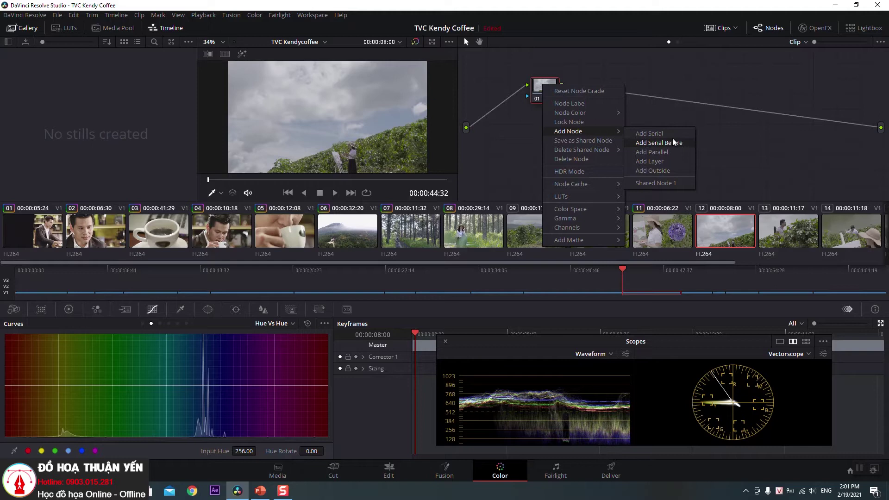
{"action": "left_click", "coordinate": [667, 185]}
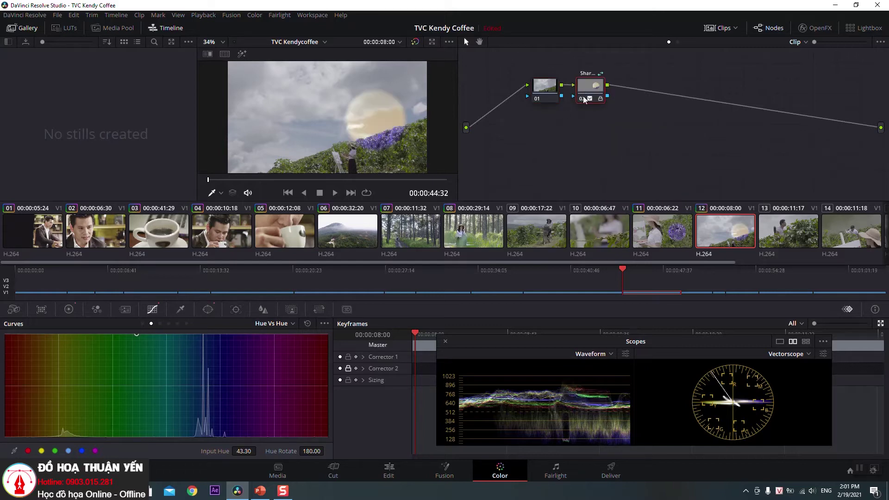
{"action": "mouse_move", "coordinate": [592, 93]}
{"action": "left_mouse_down"}
{"action": "mouse_move", "coordinate": [639, 90]}
{"action": "mouse_move", "coordinate": [602, 98]}
{"action": "left_mouse_up"}
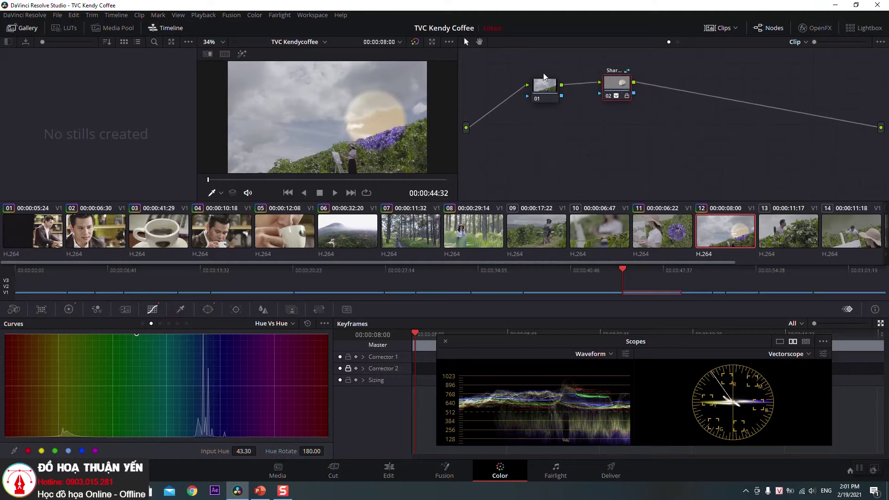
{"action": "left_click", "coordinate": [680, 236]}
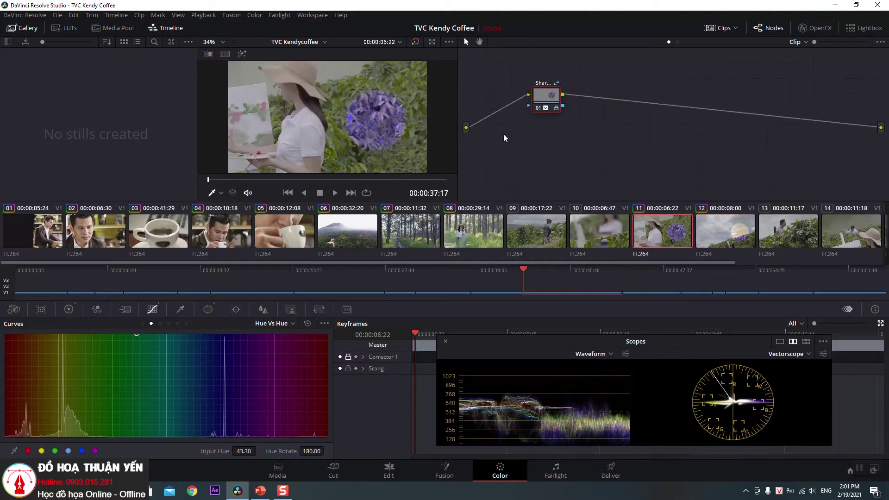
{"action": "key", "text": "Down"}
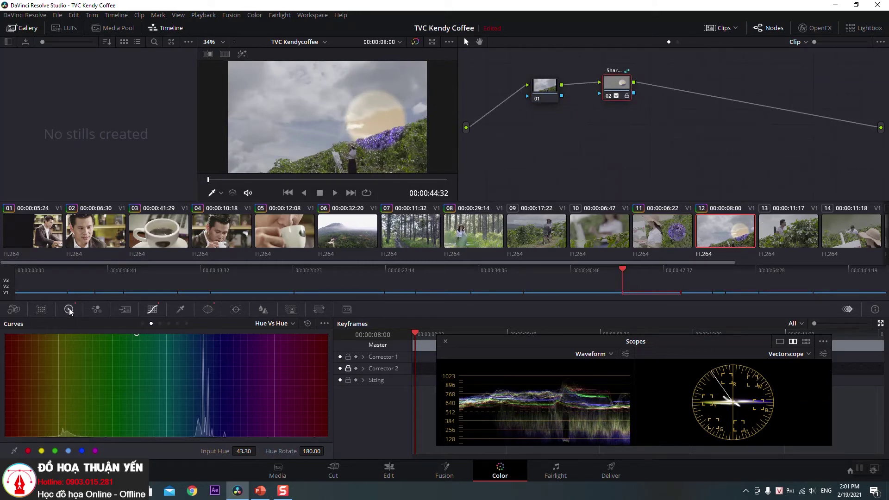
{"action": "left_click", "coordinate": [95, 310]}
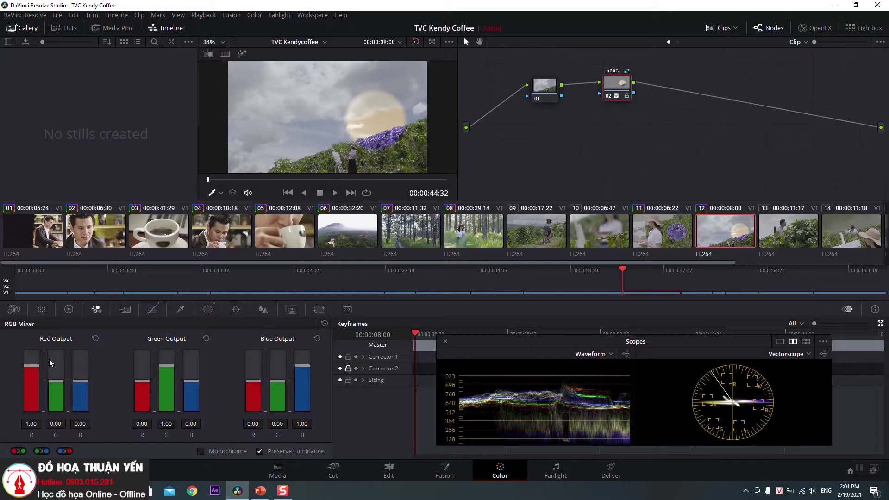
{"action": "mouse_move", "coordinate": [29, 366]}
{"action": "left_mouse_down"}
{"action": "mouse_move", "coordinate": [29, 406]}
{"action": "mouse_move", "coordinate": [43, 358]}
{"action": "left_mouse_up"}
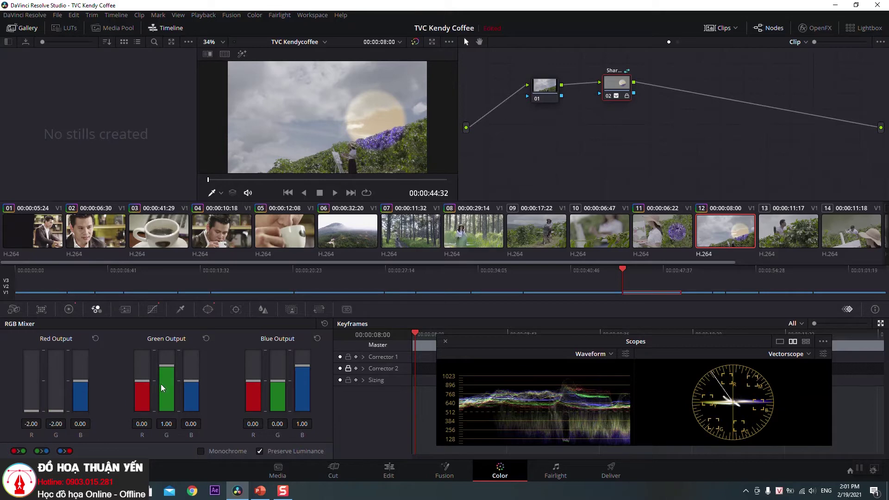
{"action": "left_click_drag", "start_coordinate": [166, 372], "coordinate": [177, 419]}
{"action": "left_click", "coordinate": [158, 308]}
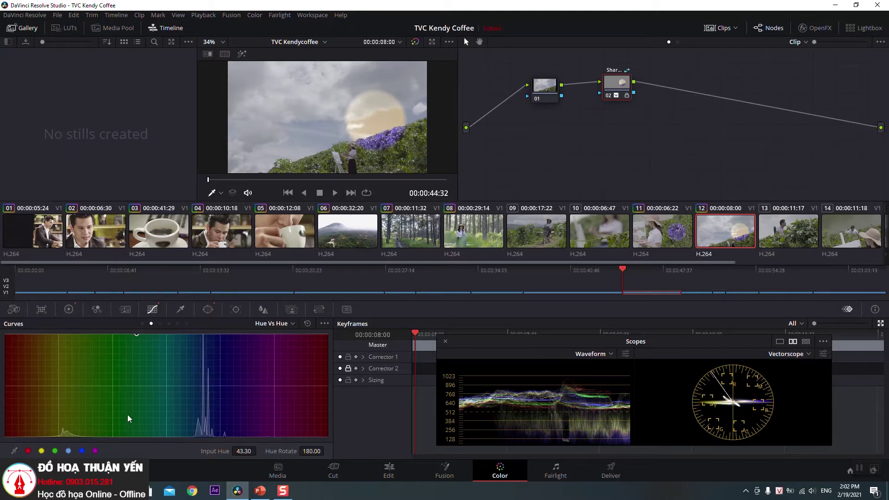
{"action": "mouse_move", "coordinate": [138, 335]}
{"action": "left_mouse_down"}
{"action": "mouse_move", "coordinate": [136, 401]}
{"action": "mouse_move", "coordinate": [159, 422]}
{"action": "left_mouse_up"}
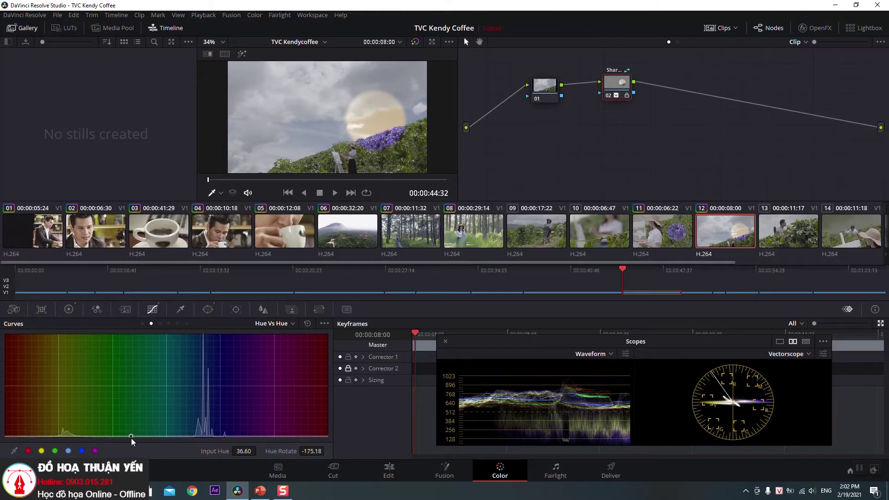
{"action": "right_click", "coordinate": [625, 92]}
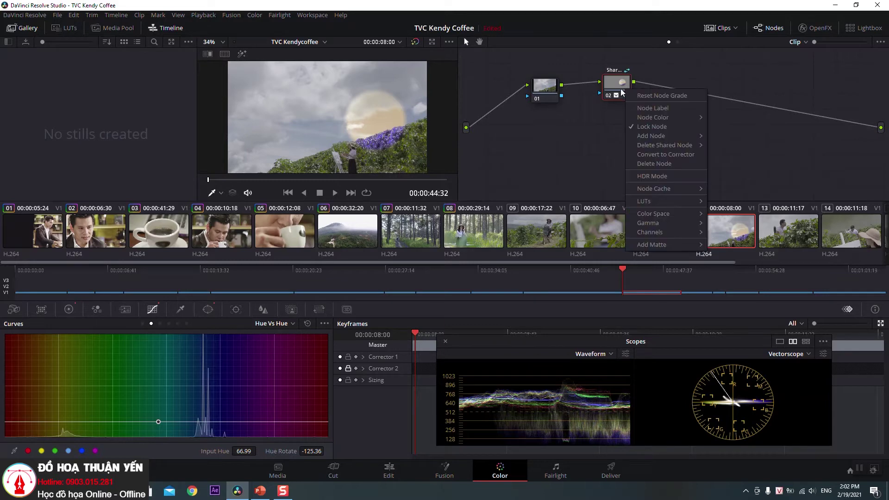
Step: Unlock the shared node and set RGB Mixer Red Output R to -2.00
{"action": "left_click", "coordinate": [650, 126]}
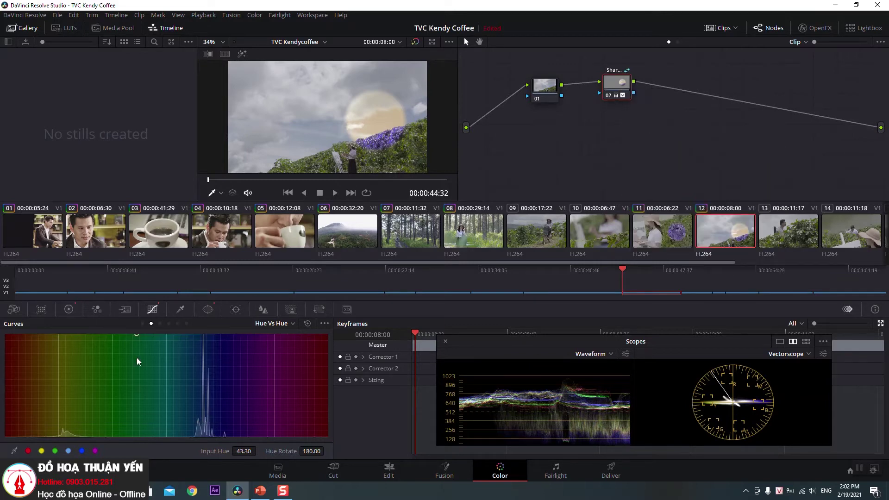
{"action": "left_click", "coordinate": [68, 309]}
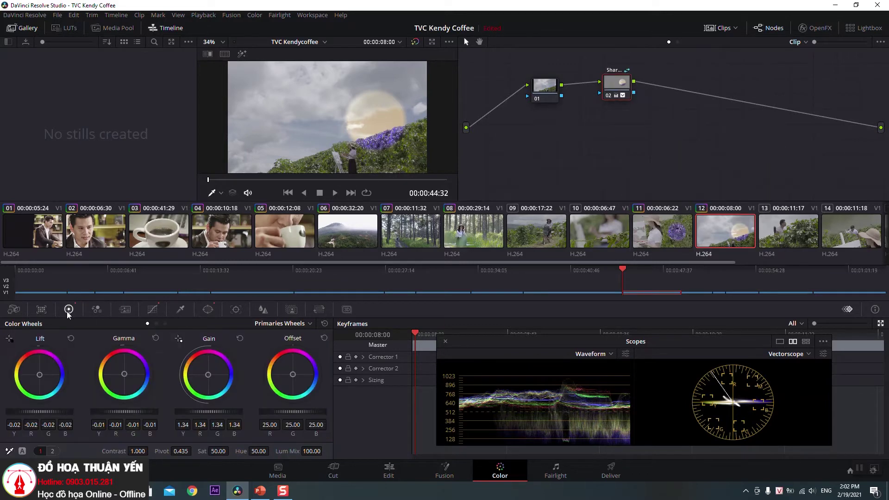
{"action": "left_click", "coordinate": [97, 310]}
{"action": "left_click_drag", "start_coordinate": [29, 371], "coordinate": [15, 435]}
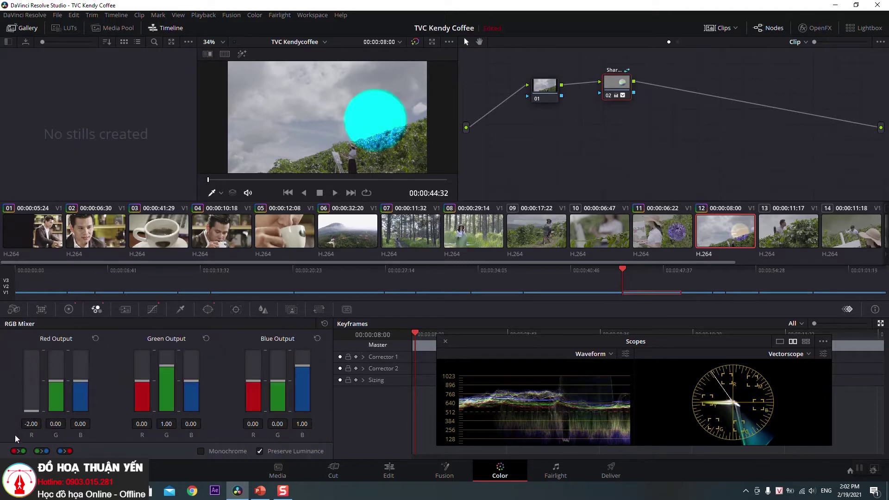